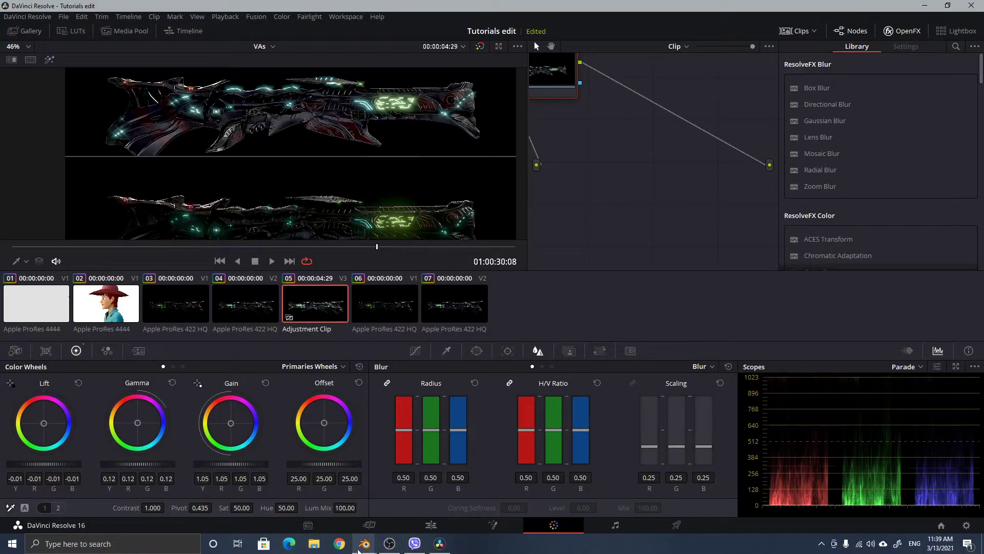
Switch to the New Retopo2 file in Blender and examine the high-poly gun sculpt from several angles.
mouse_move(361, 550)
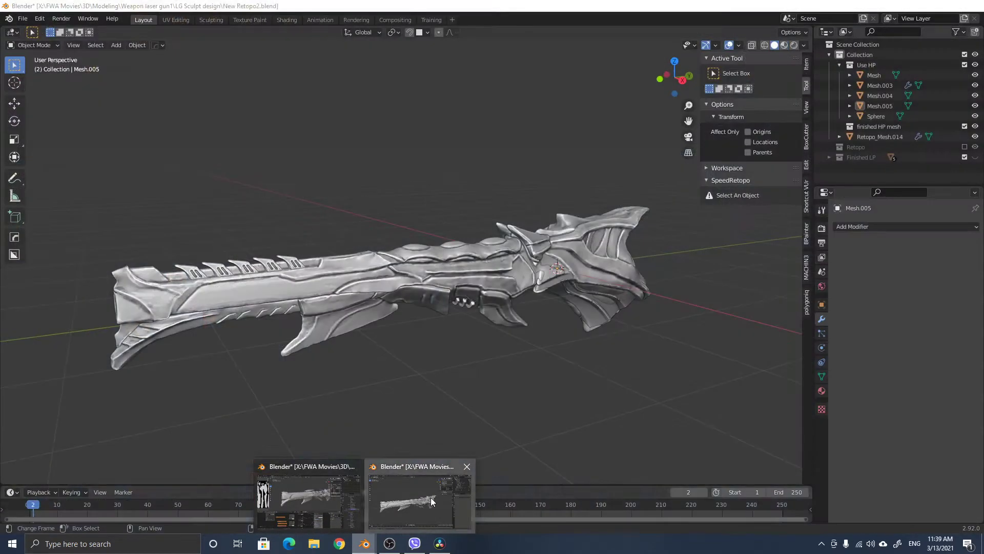
left_click(431, 498)
middle_click_drag(372, 341, 276, 260)
left_click(276, 260)
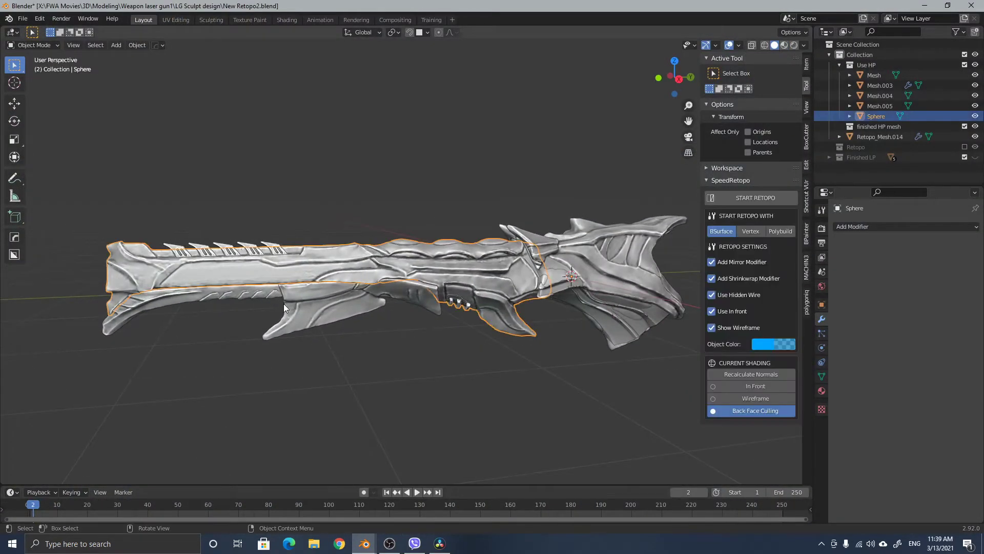
middle_click_drag(282, 303, 327, 309)
left_click(381, 385)
middle_click_drag(387, 388, 222, 304)
middle_click_drag(164, 253, 354, 273)
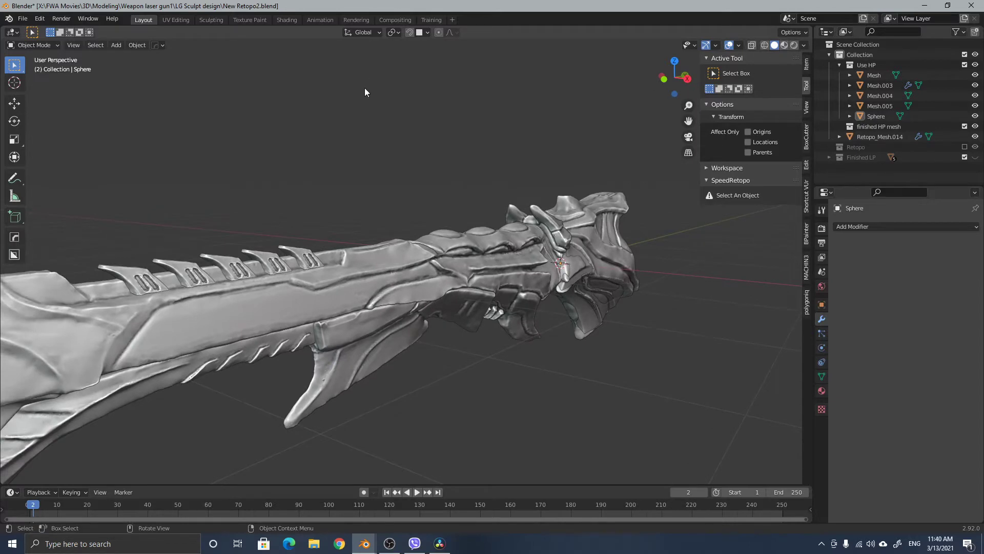
middle_click_drag(462, 220, 389, 284)
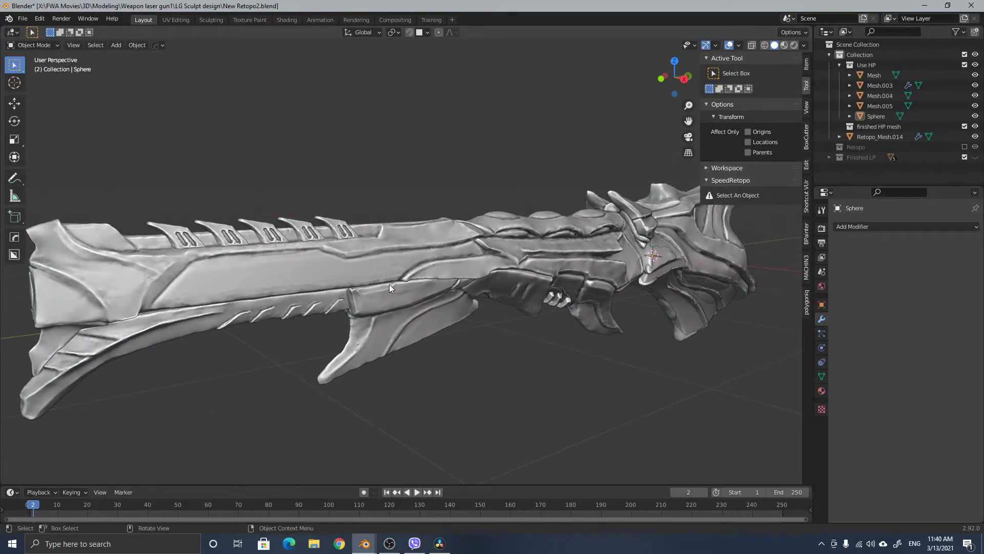
middle_click_drag(455, 285, 392, 294)
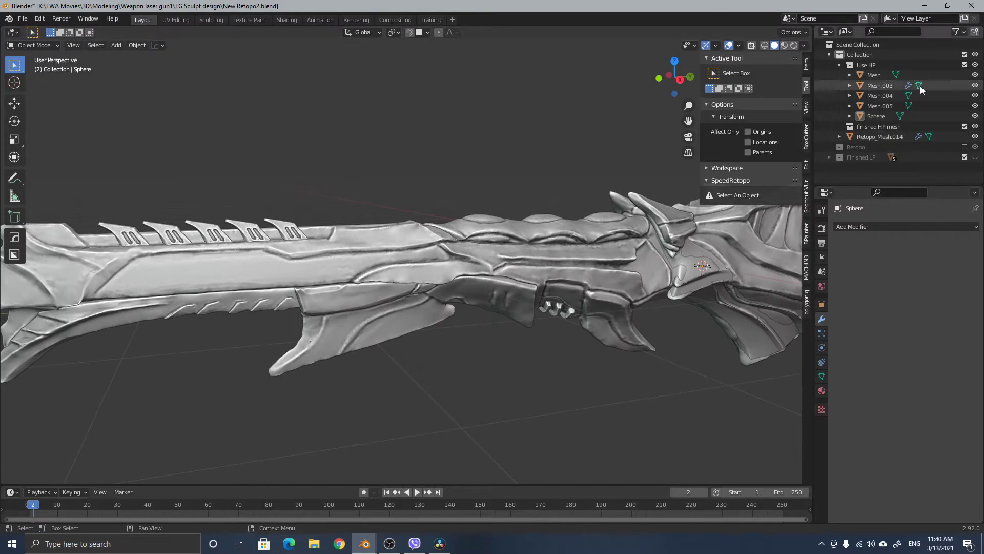
Exclude the Use HP collection from the view layer and include the Retopo collection.
left_click(964, 65)
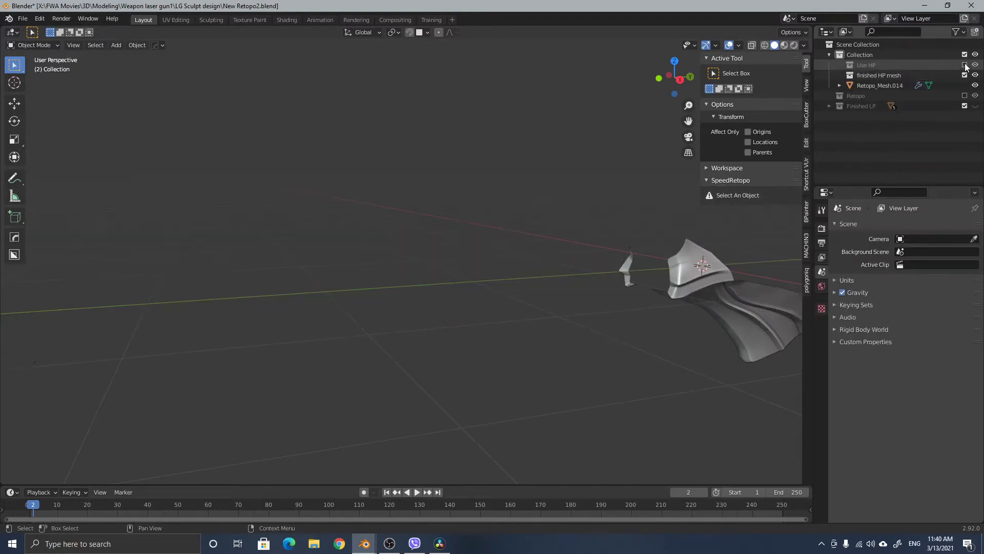
left_click(965, 96)
middle_click_drag(583, 313, 475, 408)
Turn on Display Wire for the rear stock mesh of the retopologized gun and clear the selection.
left_click(595, 325)
middle_click_drag(594, 325, 639, 331)
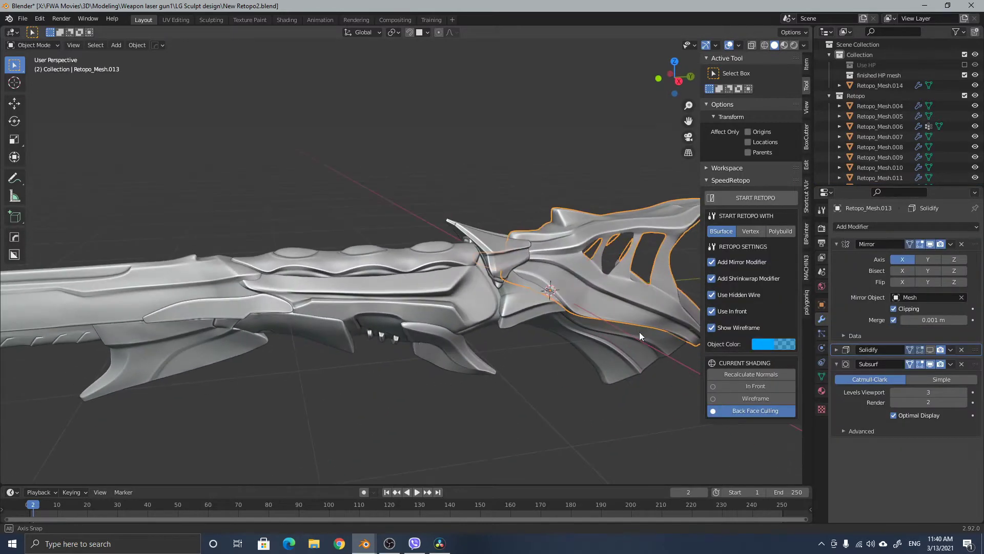
key("q")
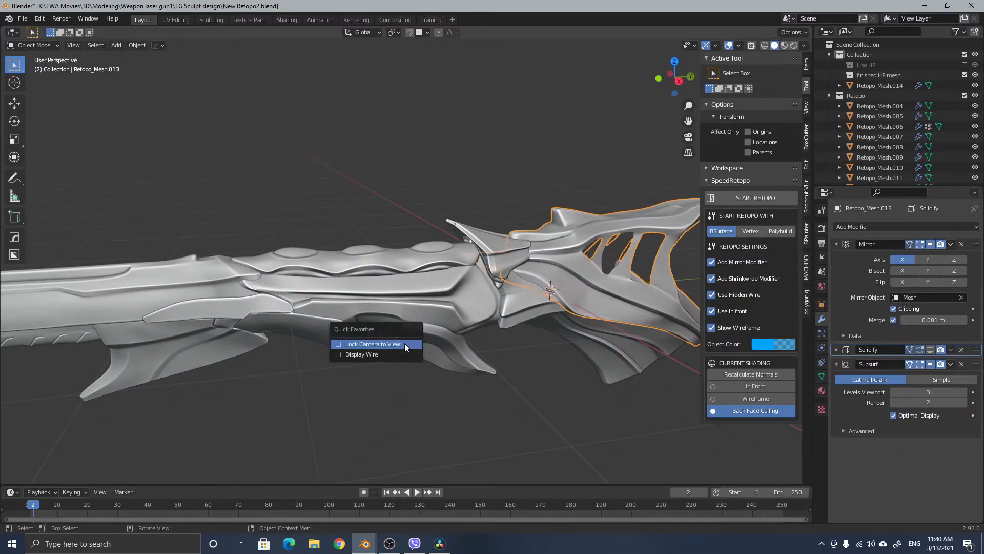
left_click(395, 352)
middle_click_drag(403, 373, 434, 395)
left_click(433, 407)
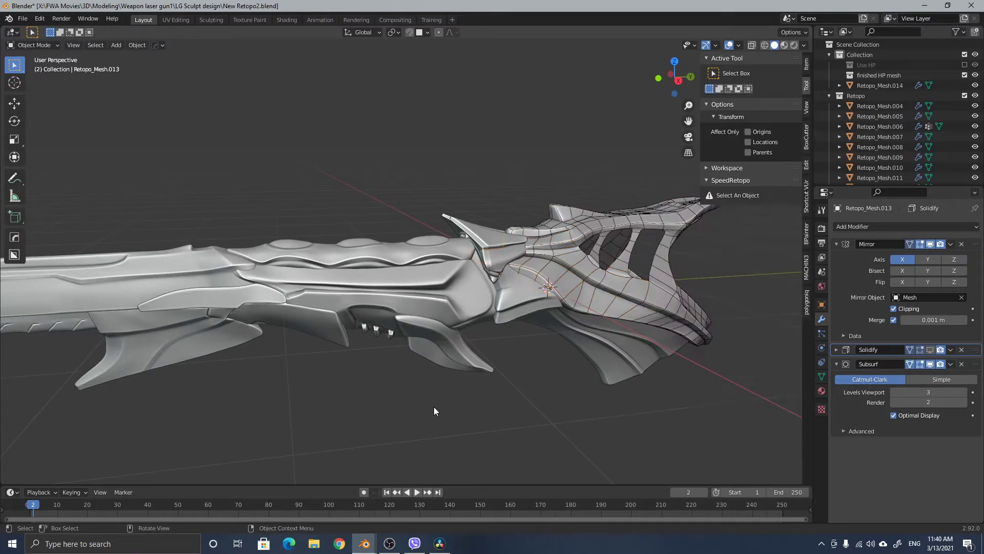
Try toggling the wire display with all retopo meshes selected, and clear the selection.
scroll(390, 379, "down", 3)
left_click_drag(253, 311, 653, 411)
scroll(326, 354, "up", 3)
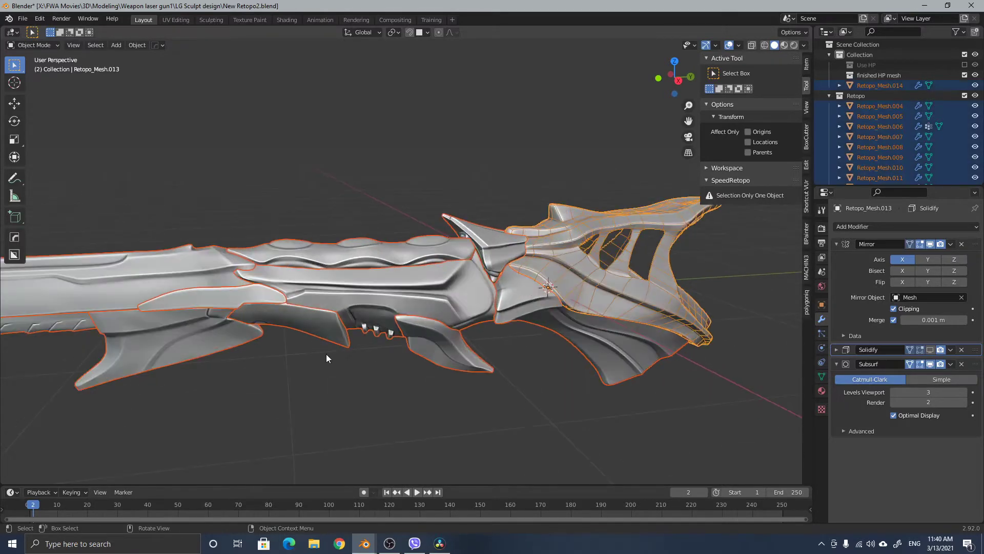
right_click(326, 353)
left_click(325, 354)
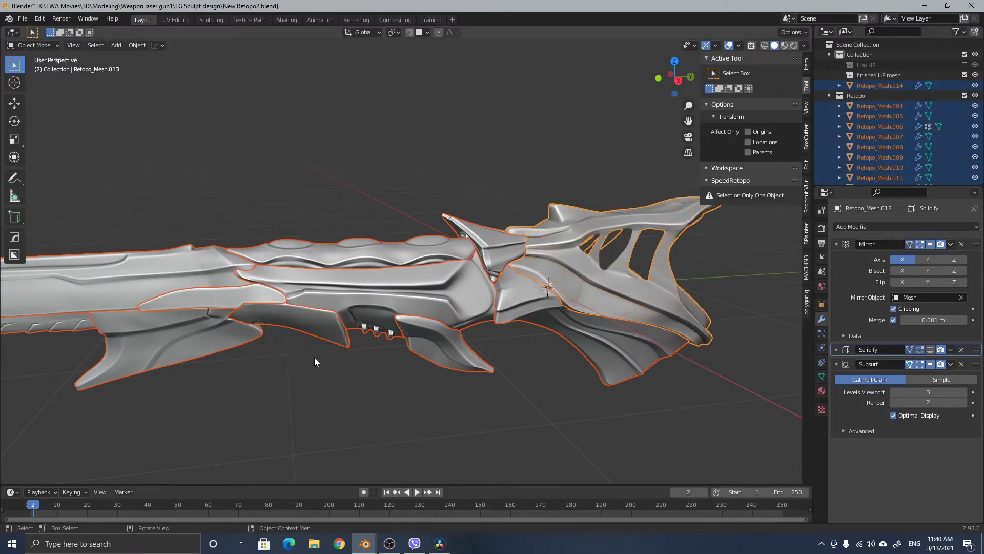
right_click(310, 362)
left_click(310, 361)
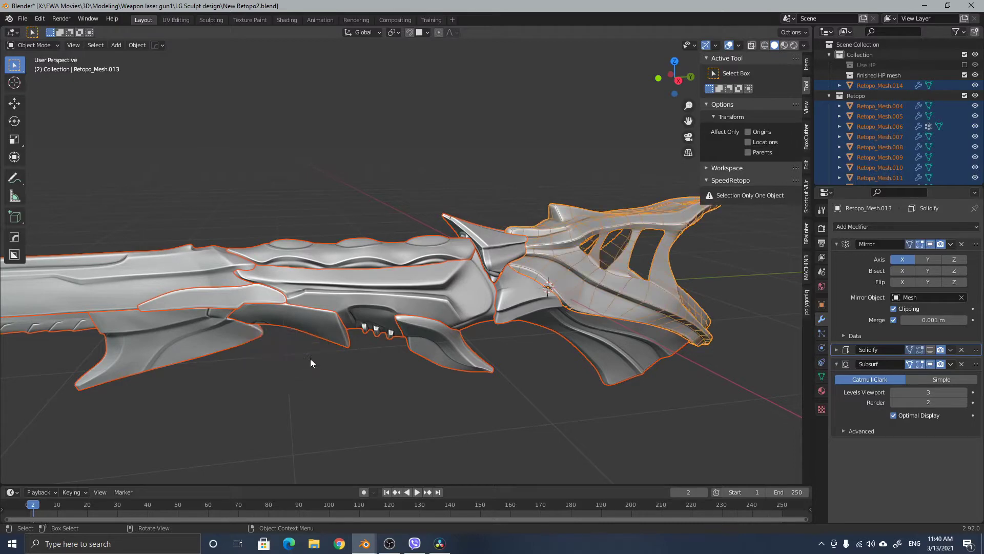
scroll(310, 380, "down", 2)
left_click(316, 386)
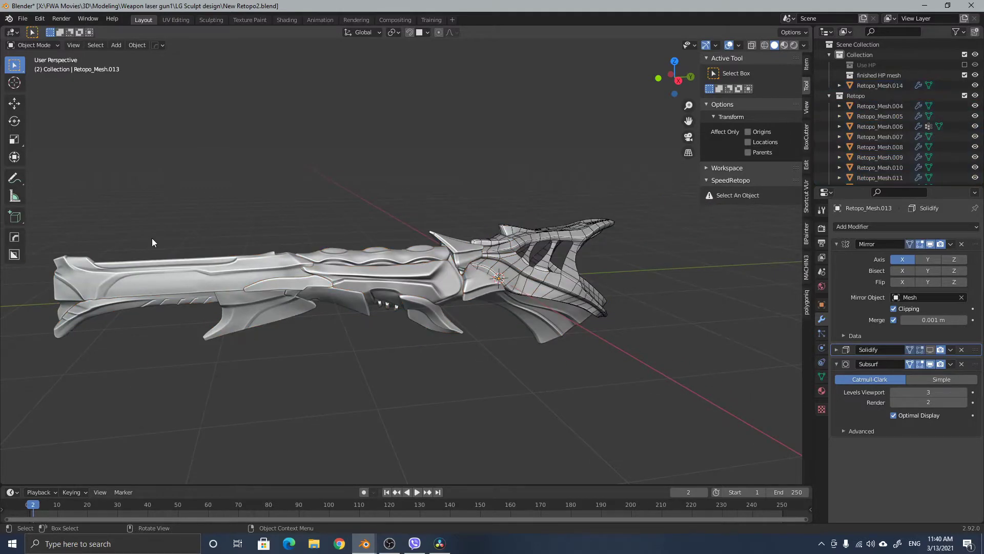
Select the main barrel mesh and inspect the retopologized gun in wireframe and solid shading from different angles.
left_click(165, 273)
scroll(180, 288, "up", 2)
middle_click_drag(180, 288, 190, 279)
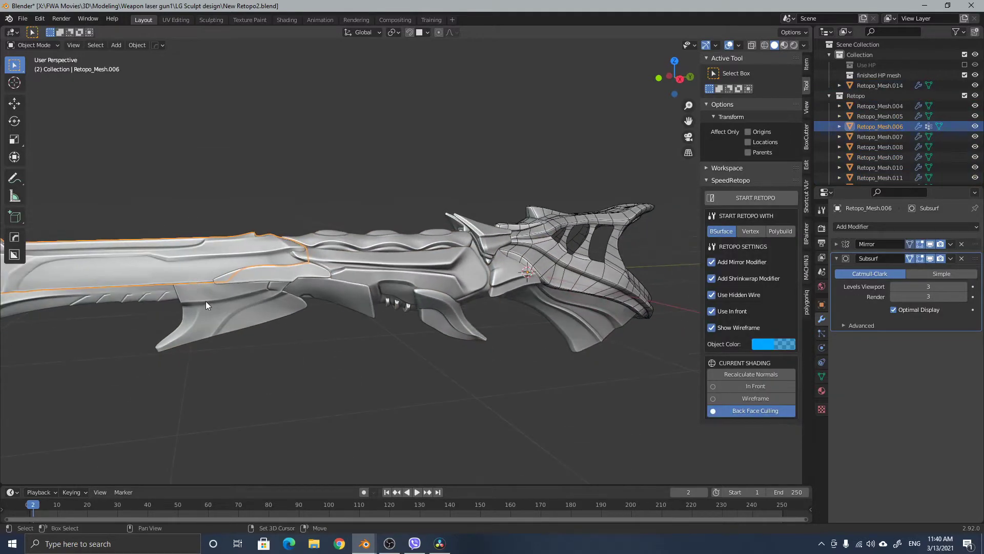
key("shift+z")
mouse_move(306, 312)
middle_mouse_down()
mouse_move(313, 322)
mouse_move(287, 338)
mouse_move(375, 338)
mouse_move(349, 332)
mouse_move(398, 318)
mouse_move(402, 354)
mouse_move(491, 350)
middle_mouse_up()
key("shift+z")
middle_click_drag(346, 358, 496, 342, "shift")
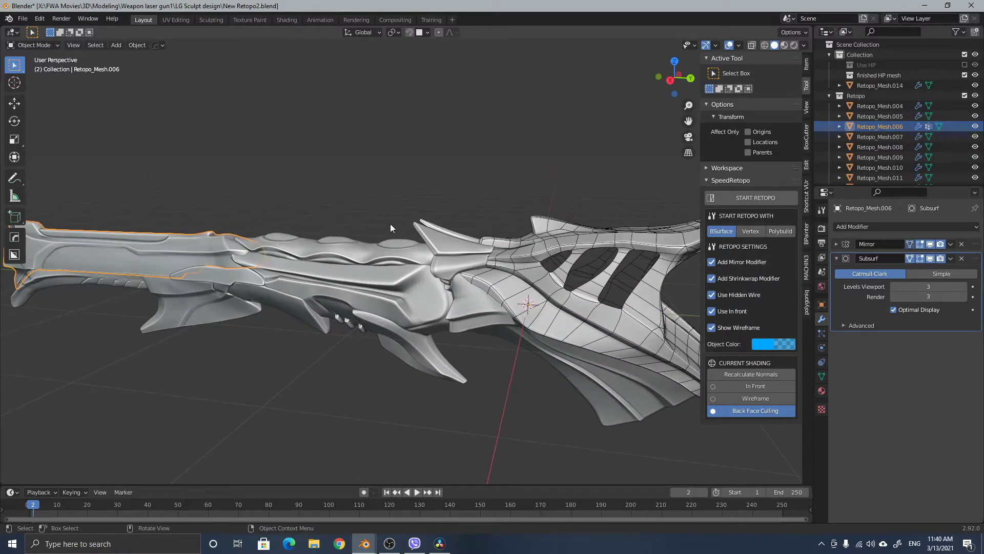
middle_click_drag(527, 289, 722, 204)
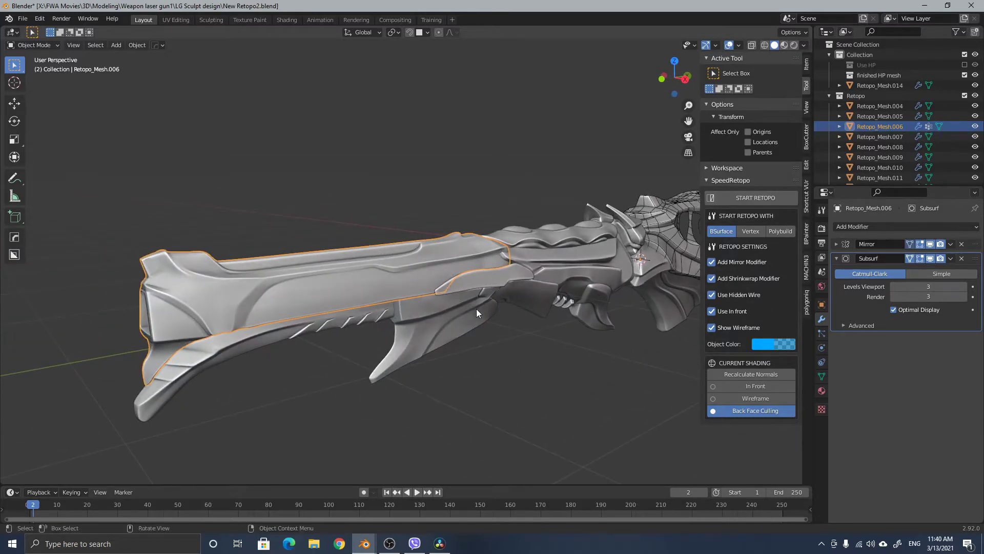
middle_click_drag(476, 313, 417, 340)
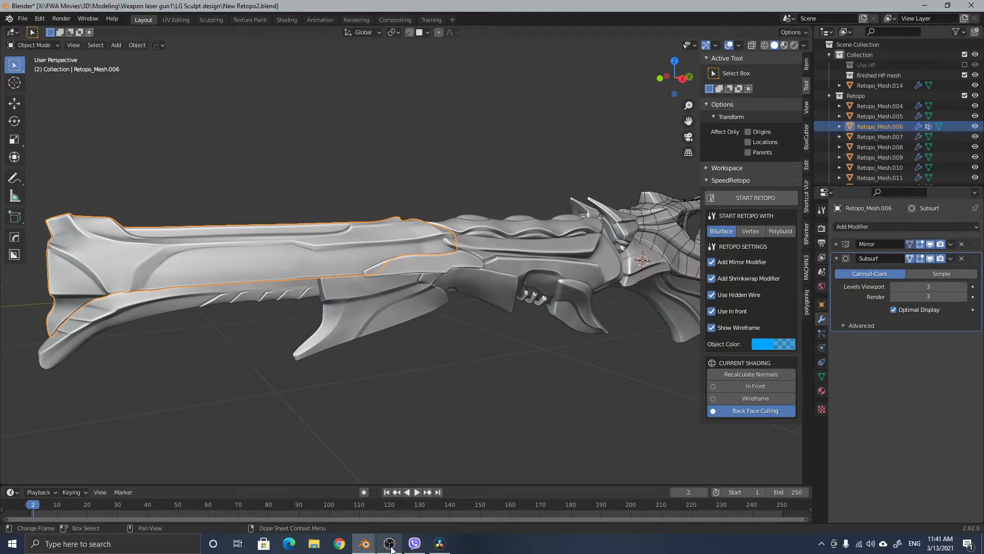
Switch to the other Blender window with the Scifi Gun Texture painting 04 map collect file.
mouse_move(447, 551)
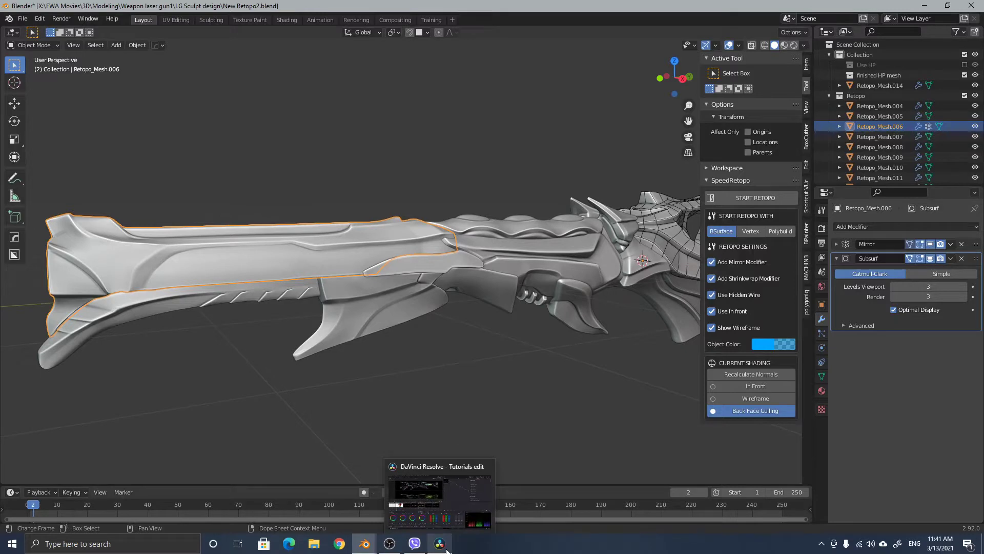
mouse_move(364, 542)
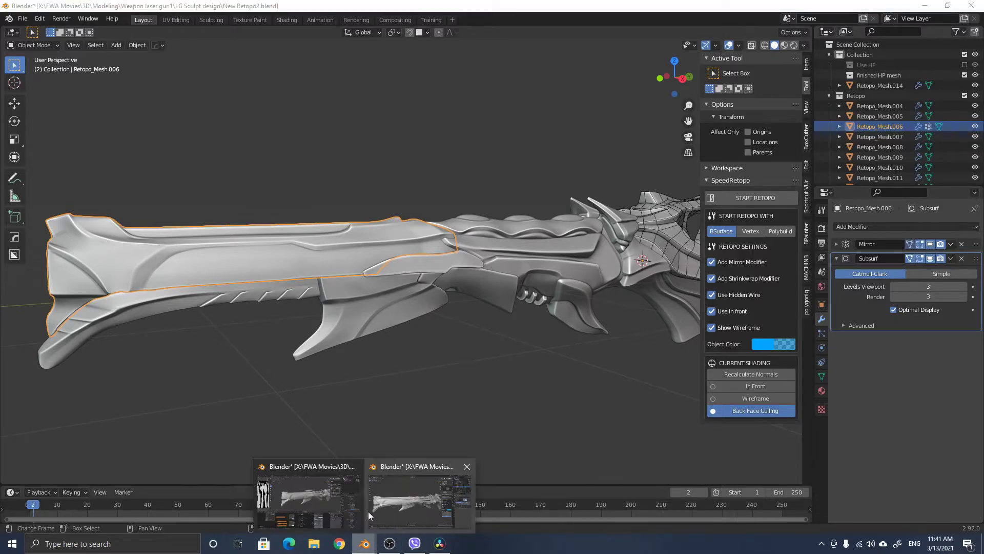
left_click(315, 502)
middle_click_drag(383, 303, 525, 286)
scroll(525, 291, "up", 3)
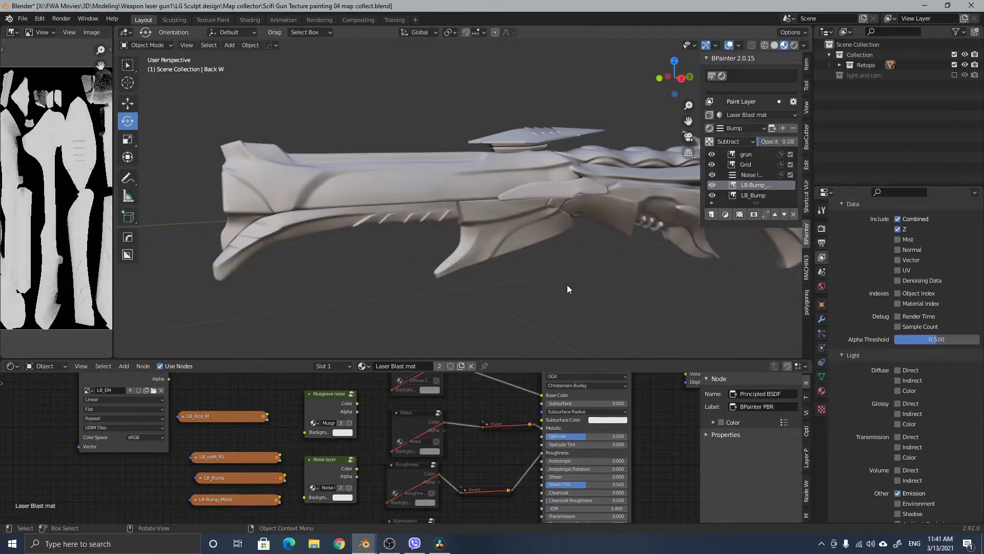
Enlarge the node editor to show more of the Laser Blast mat node tree.
middle_click_drag(506, 419, 440, 478)
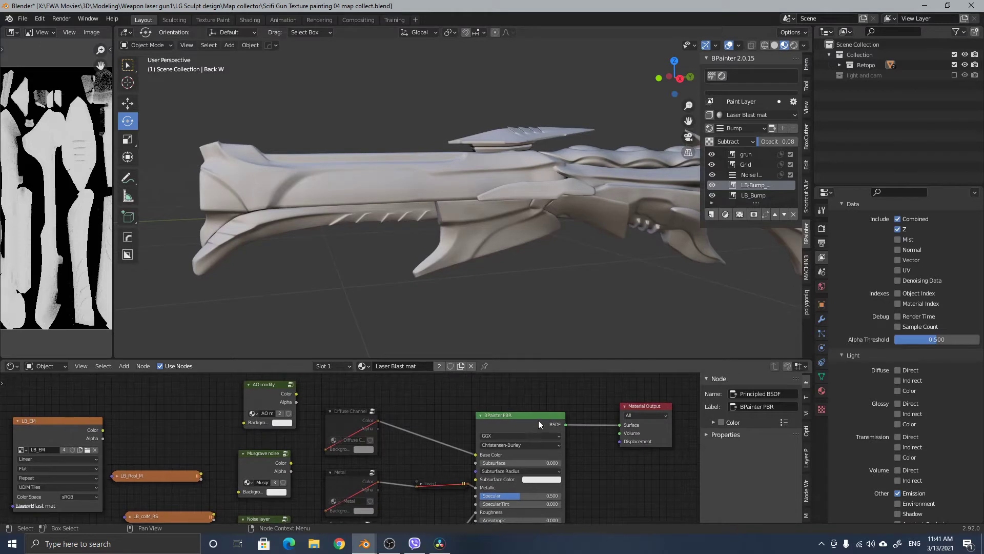
middle_click_drag(537, 423, 531, 432)
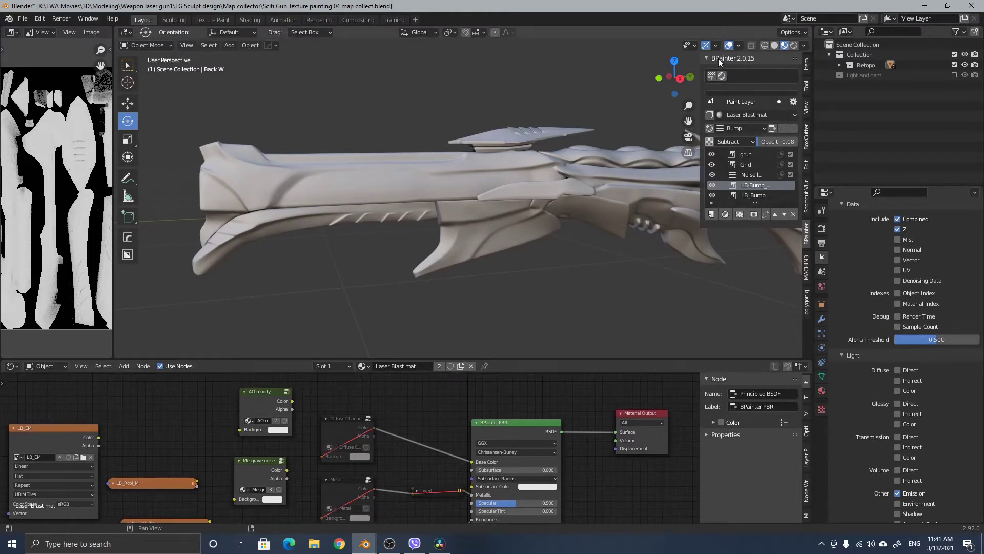
middle_click_drag(585, 205, 518, 241)
left_click_drag(506, 359, 505, 290)
scroll(404, 427, "down", 4)
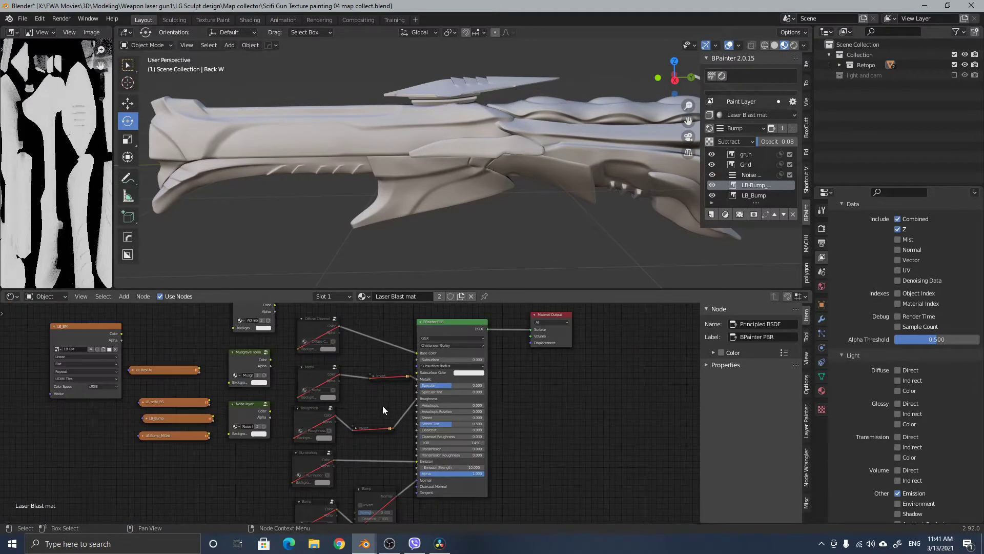
Examine the Laser Blast mat channel nodes in a maximized node editor, and view the gun back in the normal layout.
key("ctrl+space")
scroll(377, 337, "up", 3)
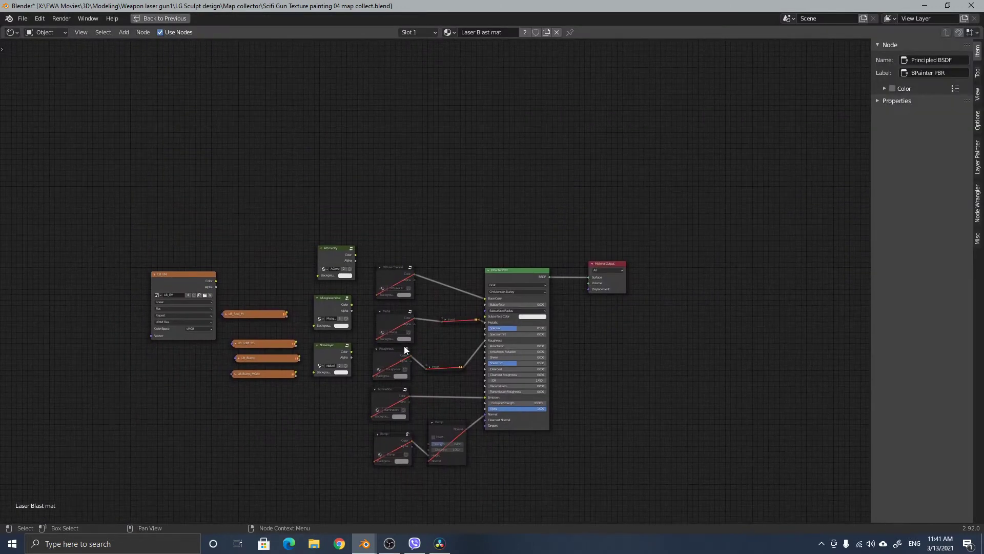
scroll(475, 326, "up", 2)
middle_click_drag(429, 370, 494, 337)
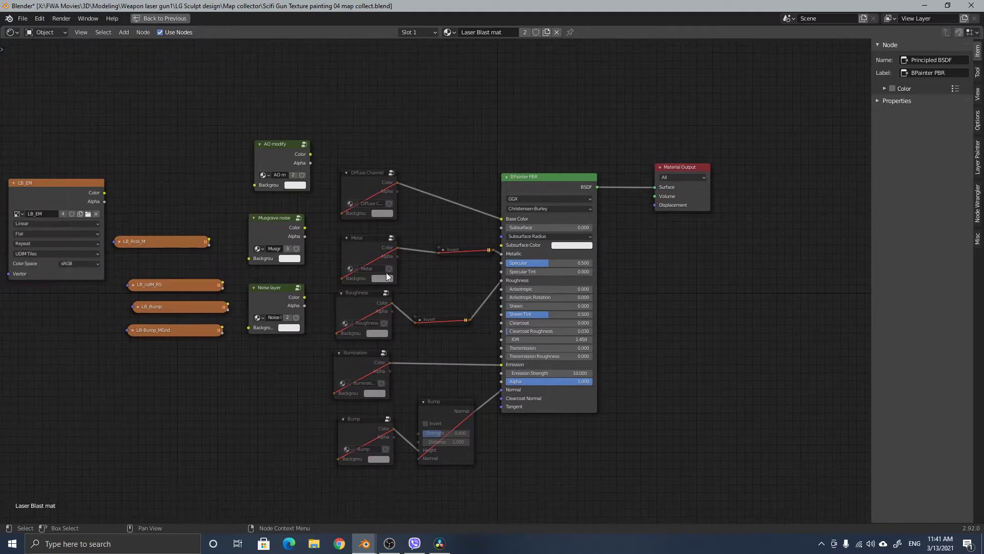
key("ctrl+space")
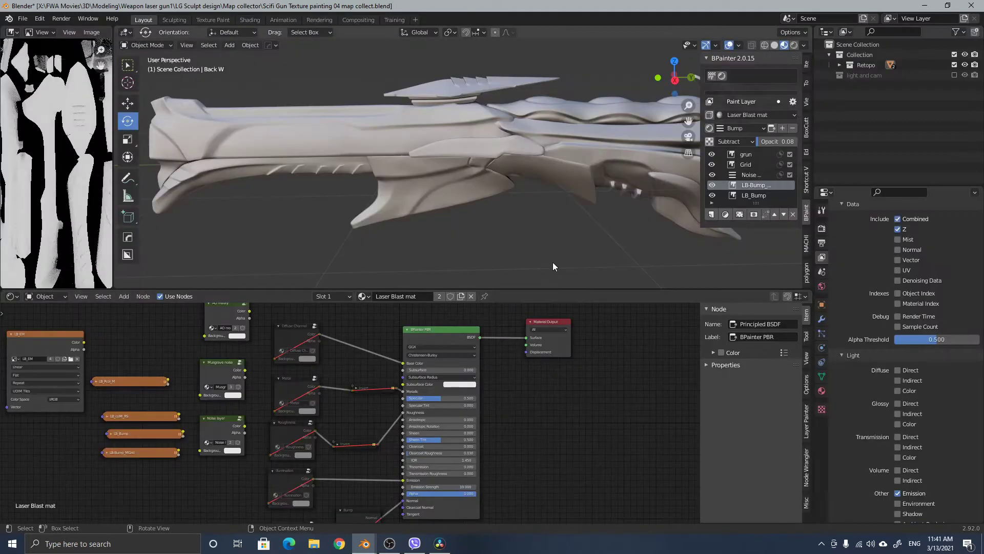
middle_click_drag(505, 254, 588, 219)
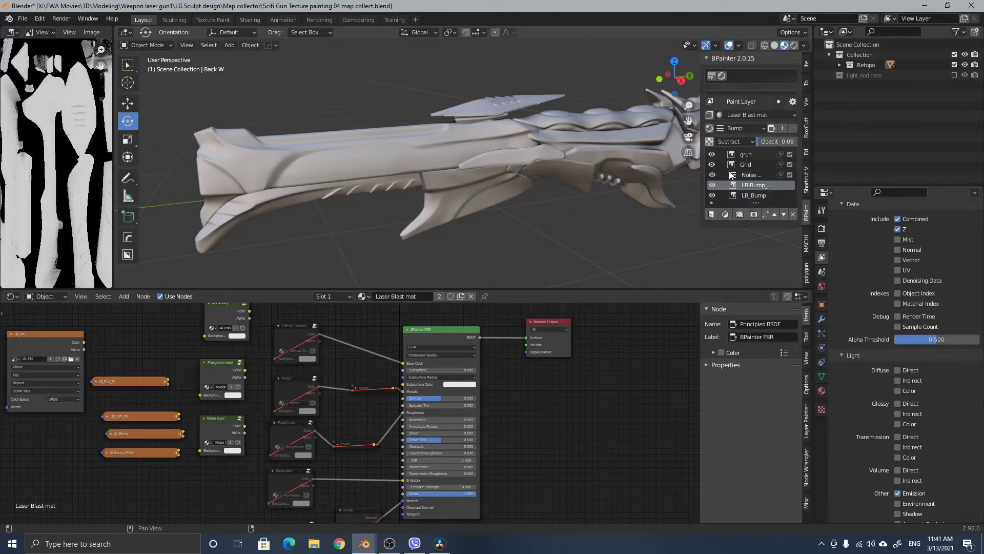
middle_click_drag(530, 220, 556, 234, "shift")
Unmute the Bump channel group and the Bump node that feeds the shader's normal input.
middle_click_drag(394, 461, 433, 372)
scroll(358, 433, "up", 1)
left_click(325, 436)
scroll(331, 453, "up", 1)
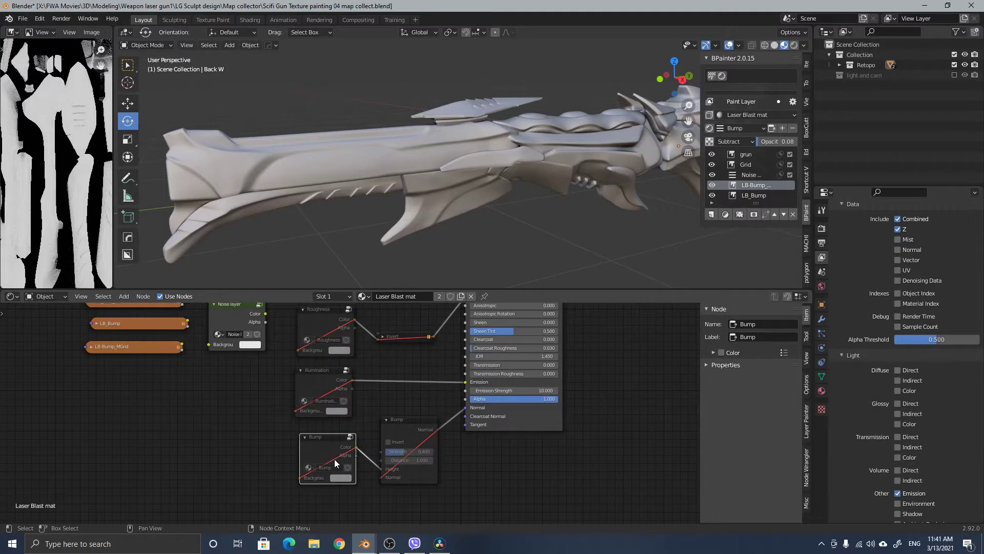
key("m")
left_click(427, 430)
key("m")
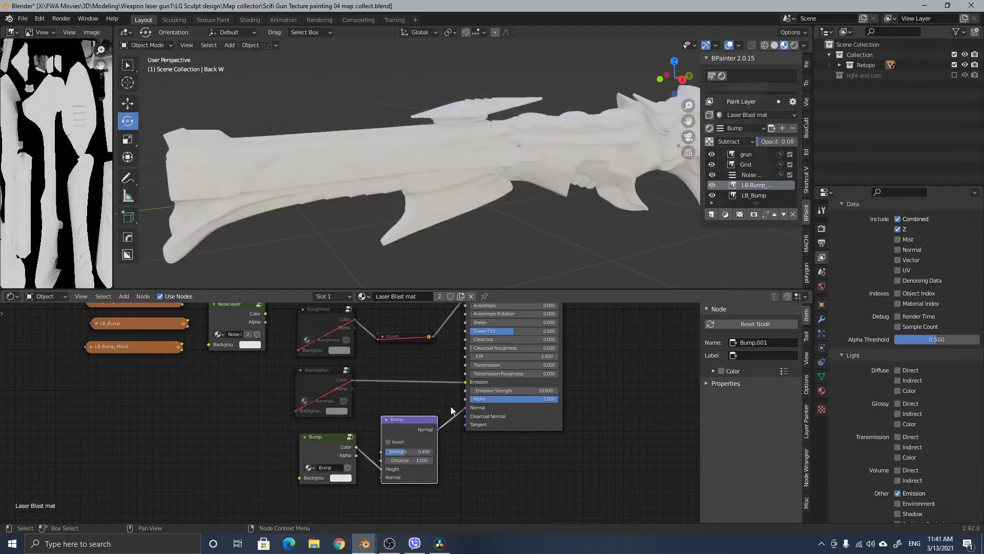
Inspect the bump detail on the gun, comparing the stock with the Grid layer hidden and shown.
middle_click_drag(540, 233, 461, 205)
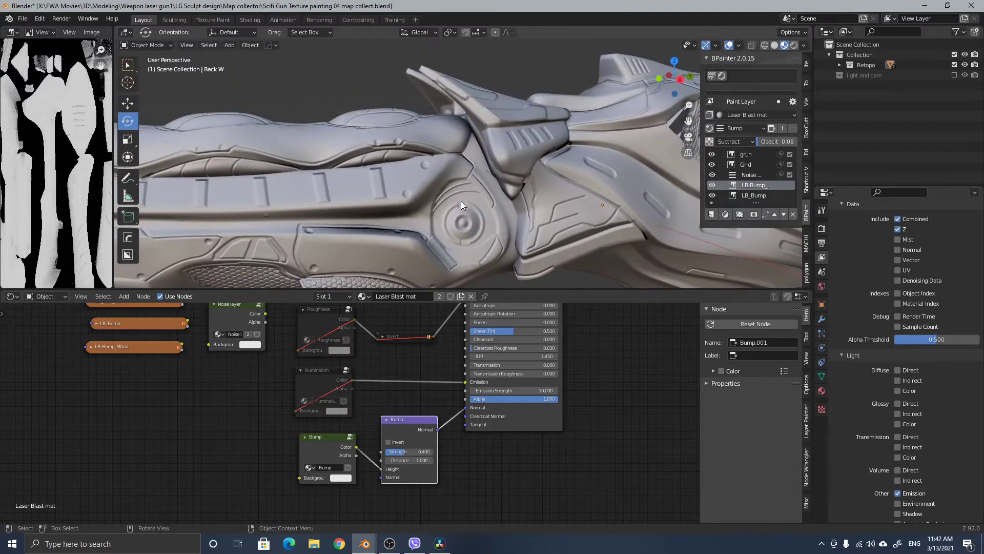
middle_click_drag(509, 214, 505, 184)
scroll(537, 200, "up", 6)
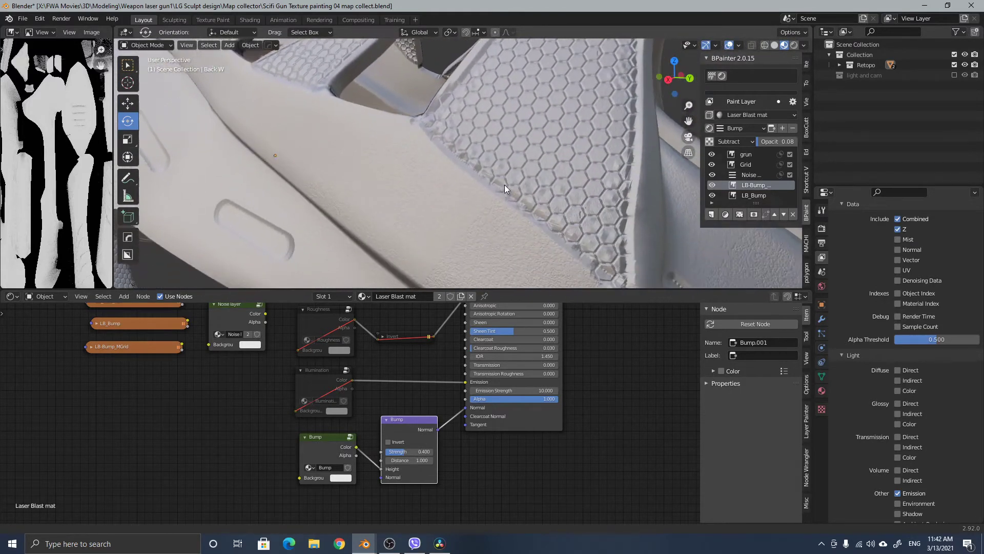
left_click(734, 164)
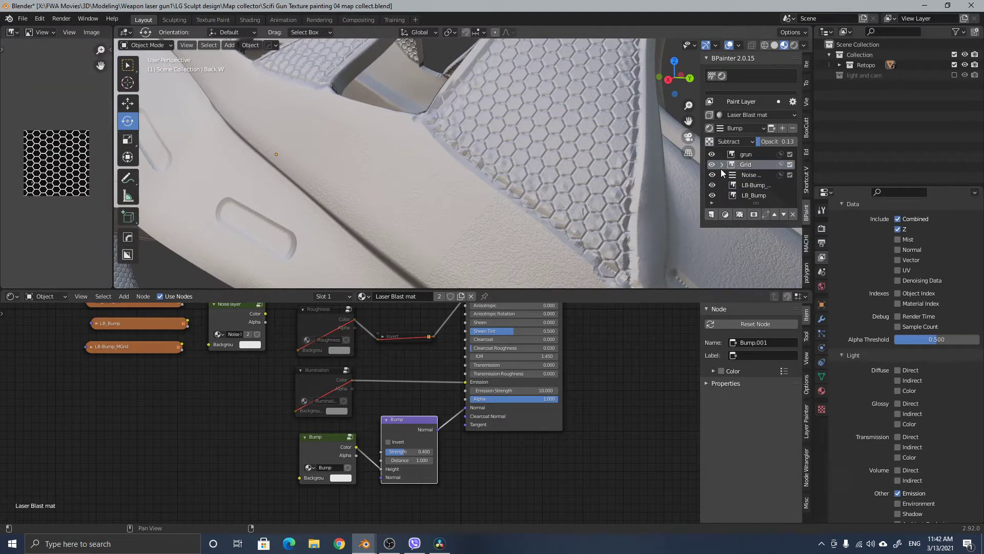
left_click(712, 165)
scroll(482, 153, "down", 4)
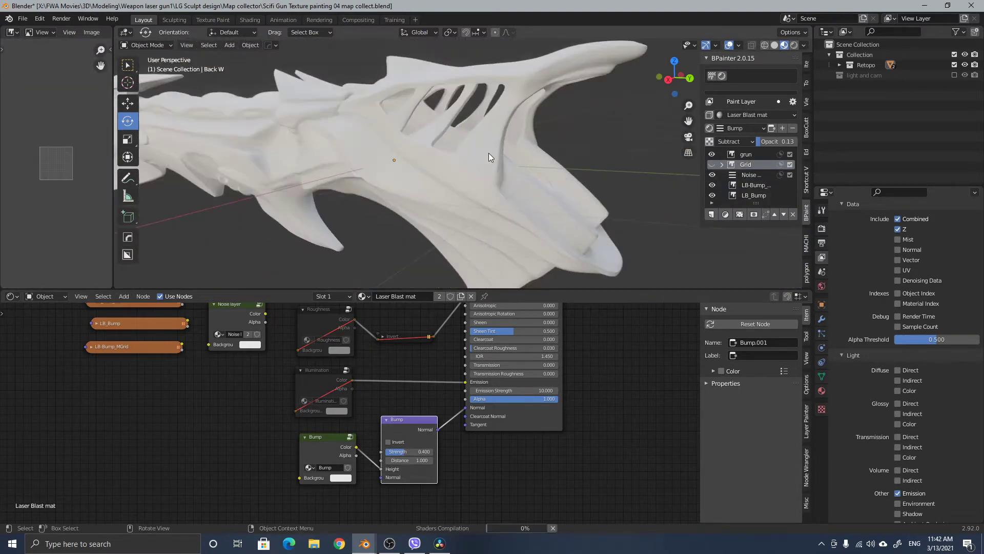
middle_click_drag(487, 153, 493, 165, "ctrl")
scroll(493, 165, "up", 6)
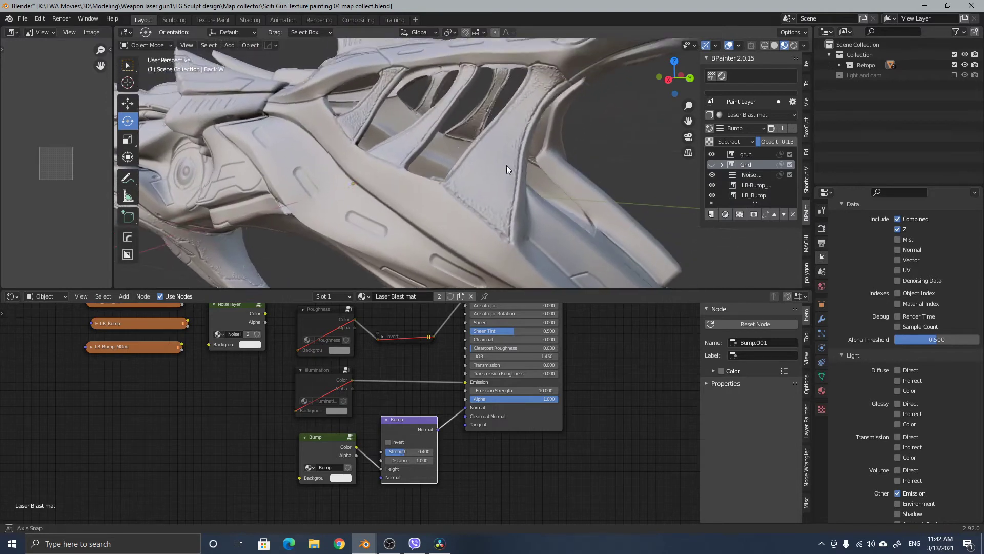
left_click(712, 164)
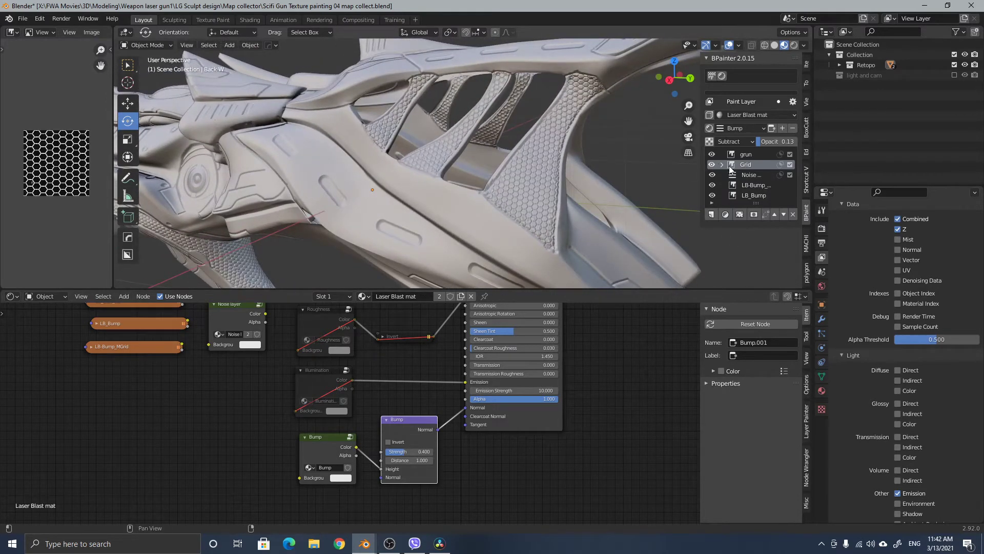
Open the Grid layer's configuration to review its mapping, scale and image settings, and close it.
left_click(731, 165)
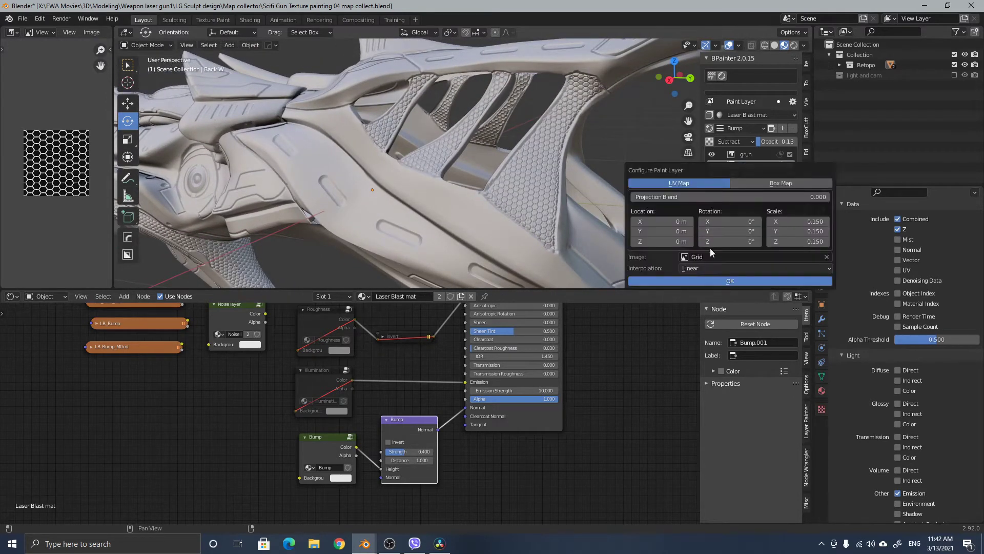
left_click_drag(809, 223, 806, 222)
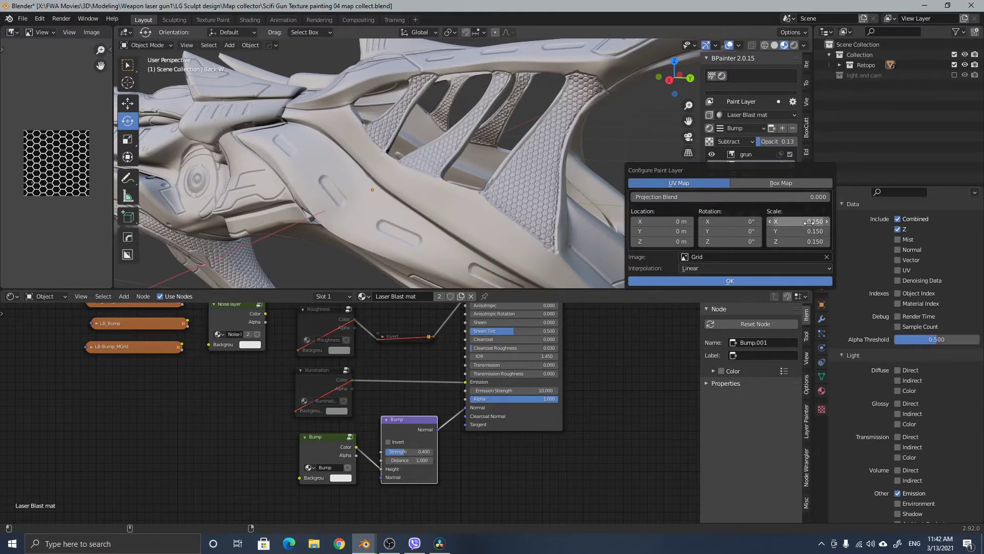
left_click(769, 280)
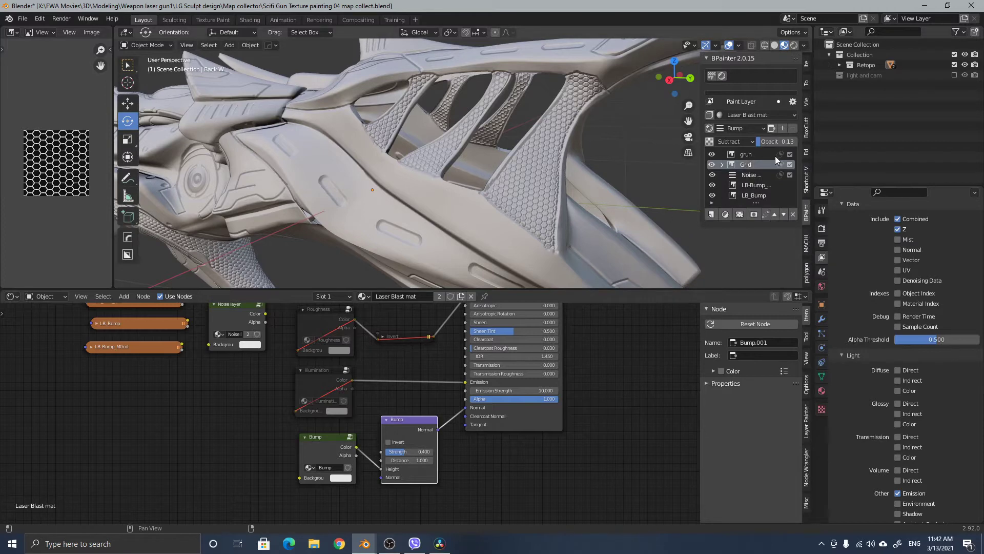
Inspect the fine surface bump up close, comparing it with the grun and Noise layers each hidden and shown.
scroll(424, 223, "up", 6)
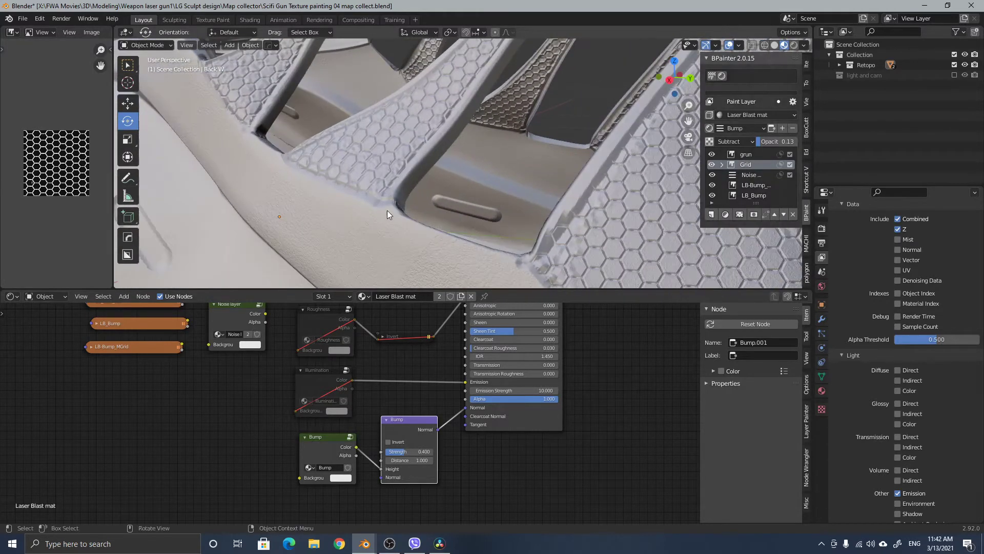
middle_click_drag(438, 231, 508, 236, "shift")
scroll(518, 220, "up", 4)
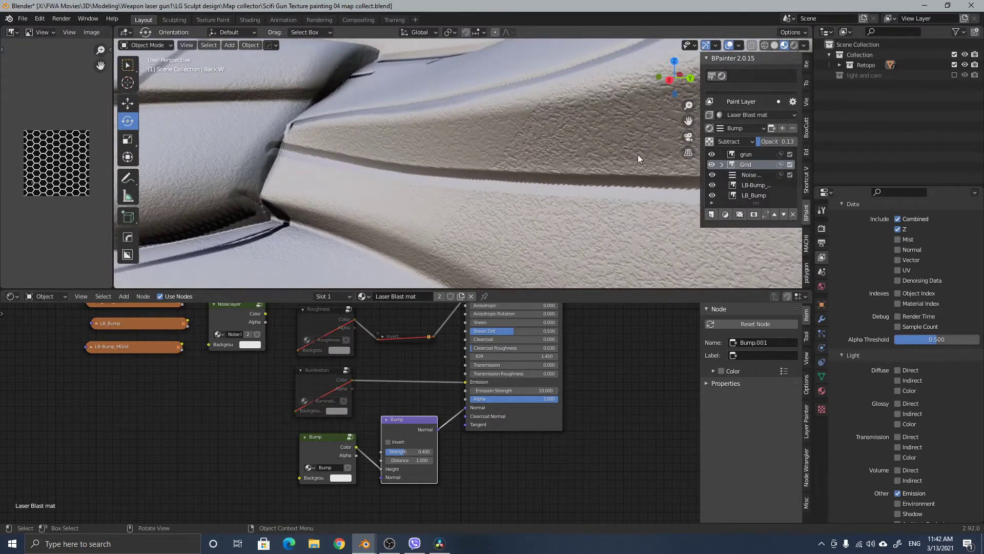
left_click(713, 154)
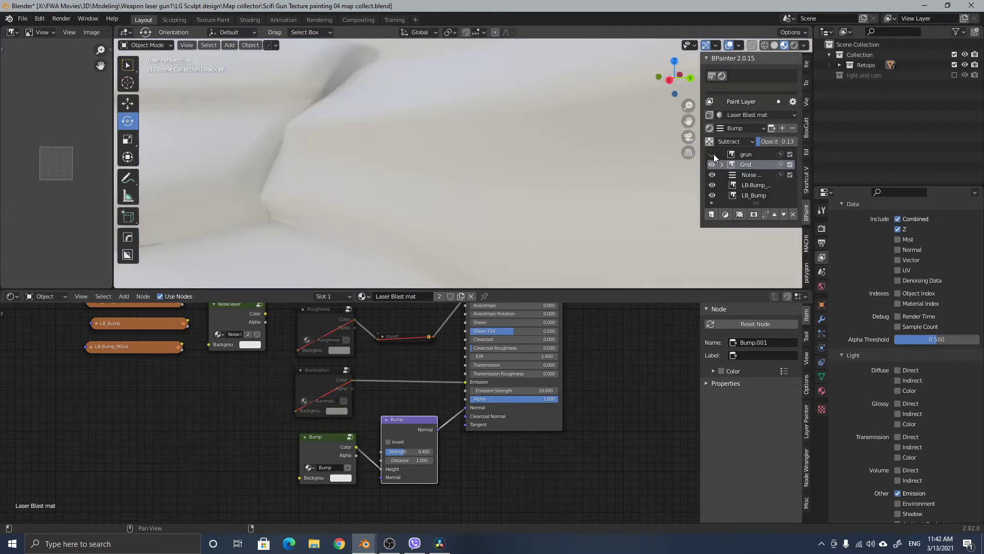
left_click(713, 154)
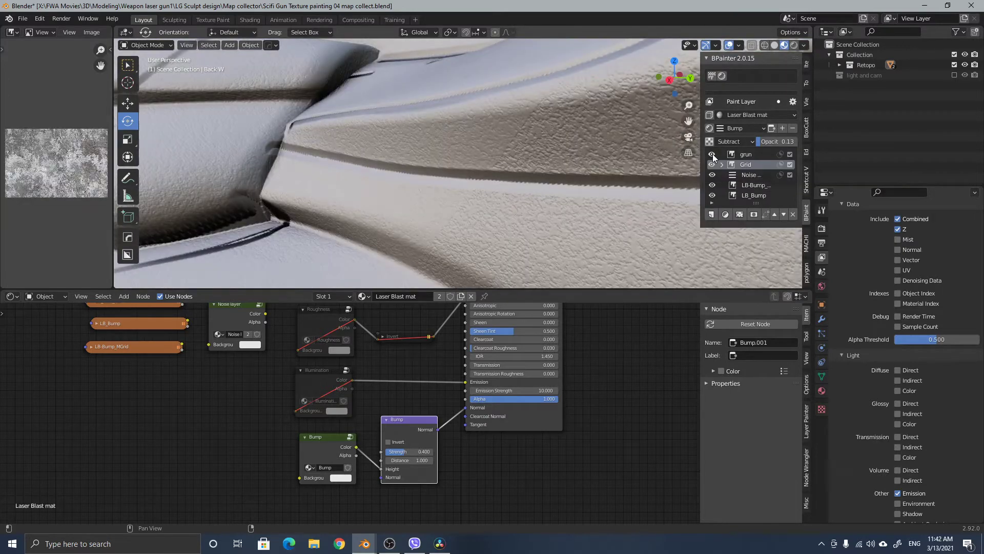
left_click(712, 175)
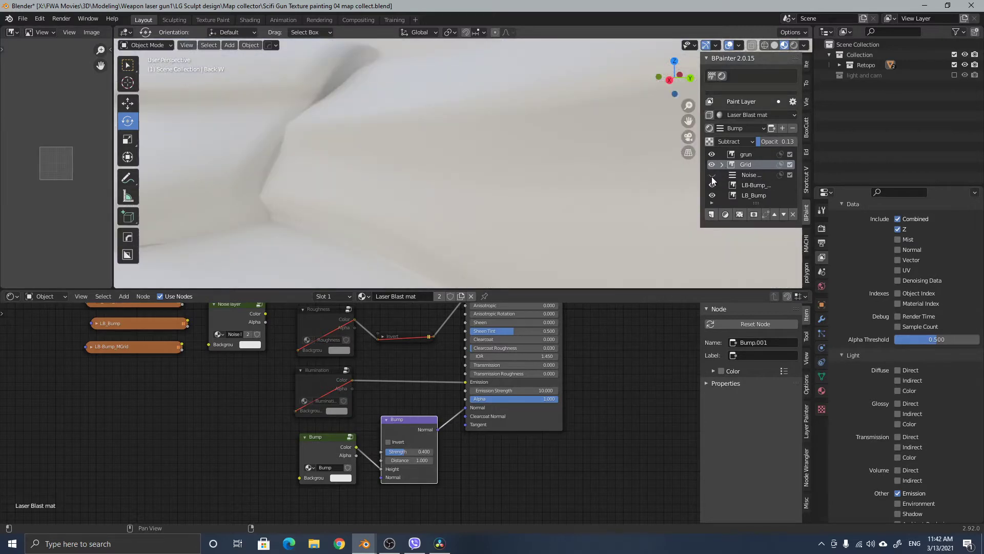
left_click(712, 175)
scroll(507, 245, "down", 8)
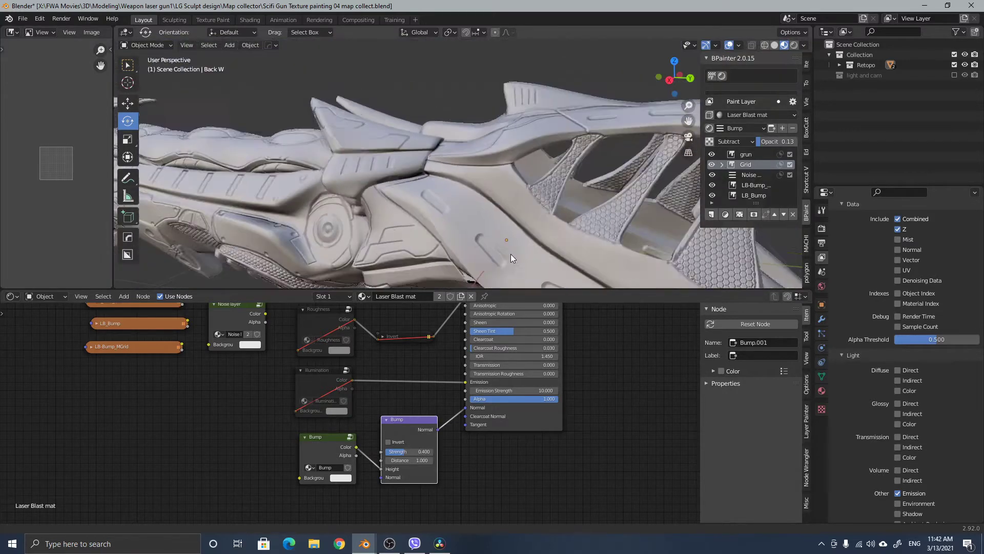
middle_click_drag(422, 241, 411, 258)
scroll(460, 215, "down", 3)
Make Diffuse Channel the active paint channel, unmute its node group feeding the base color, and view the colored gun.
middle_click_drag(390, 402, 400, 486)
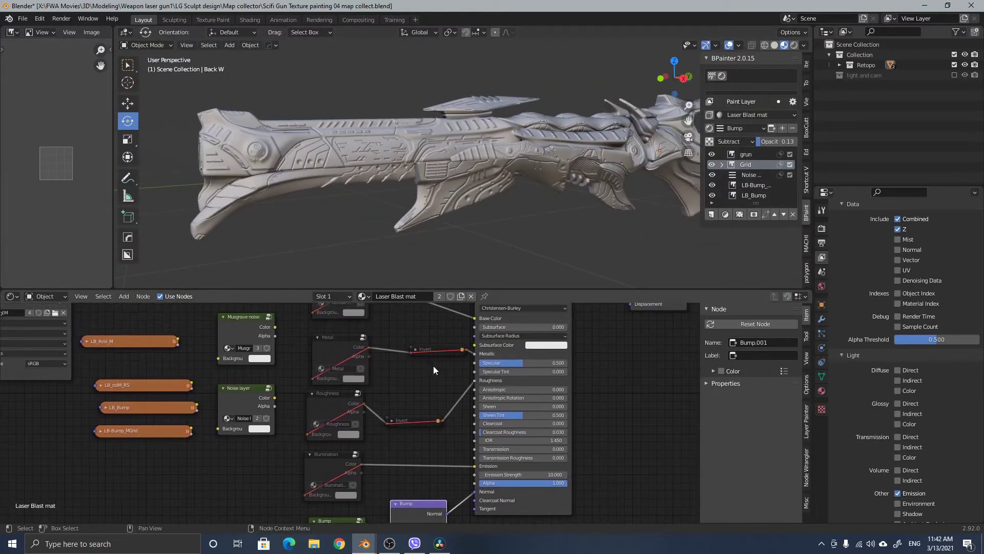
left_click(734, 129)
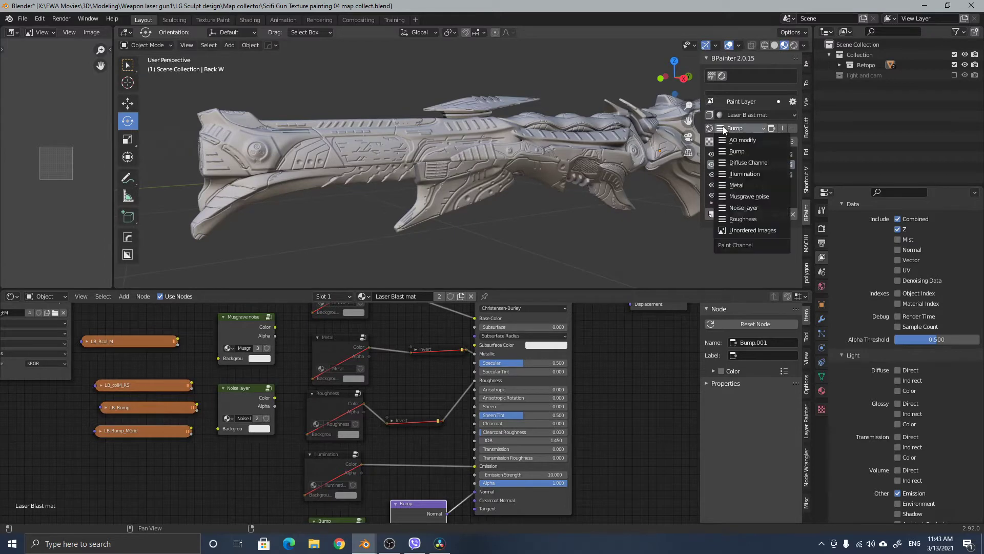
left_click(739, 162)
middle_click_drag(387, 370, 400, 428)
left_click(348, 398)
middle_click_drag(419, 357, 439, 390)
scroll(383, 370, "up", 1)
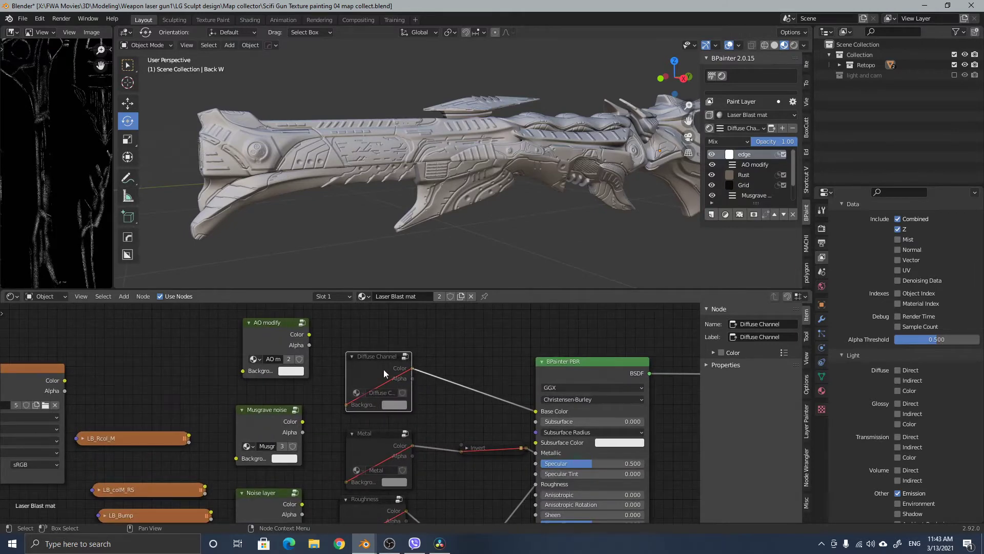
key("m")
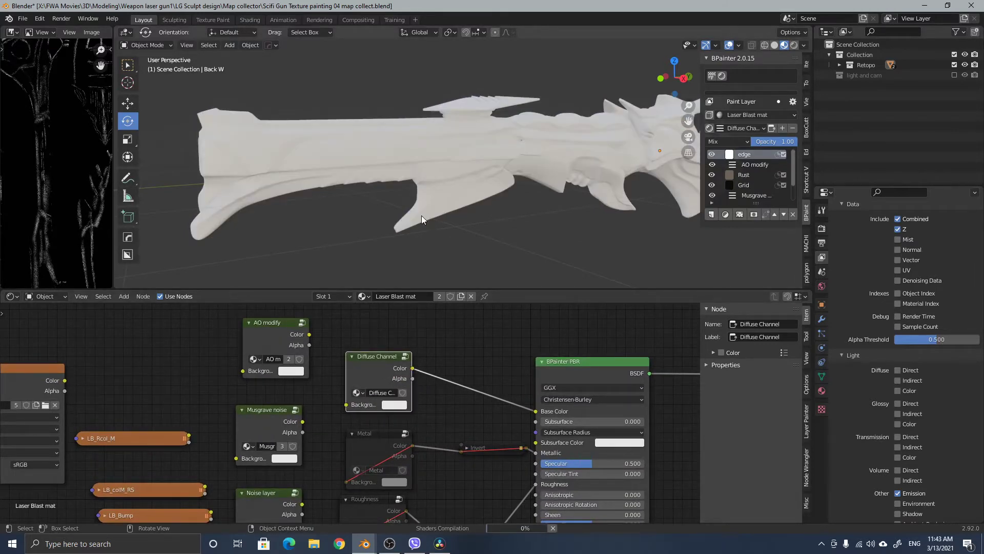
middle_click_drag(558, 217, 402, 205)
middle_click_drag(402, 205, 503, 214, "shift")
mouse_move(503, 215)
middle_mouse_down("ctrl")
mouse_move(495, 173)
mouse_move(503, 226)
middle_mouse_up("ctrl")
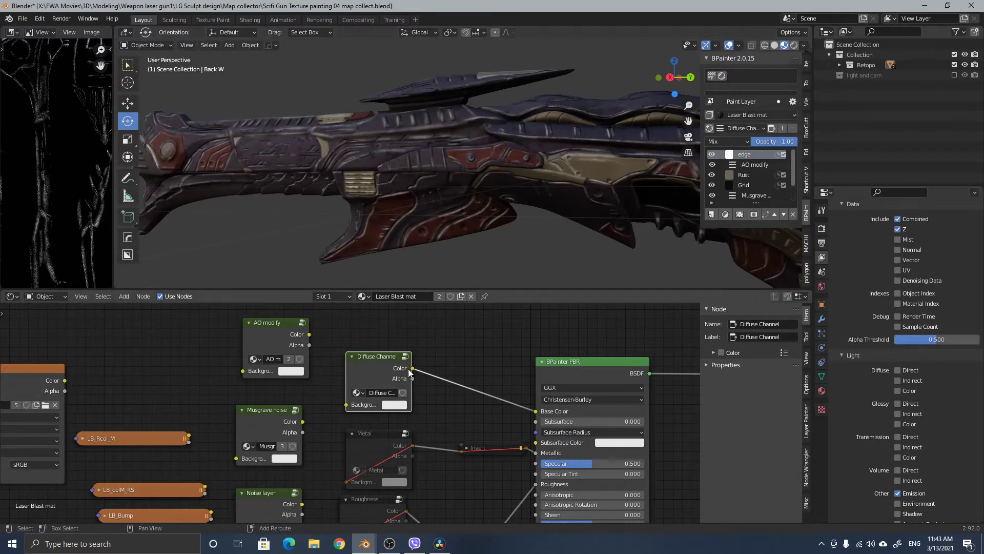
Unmute the Metal, Roughness and Illumination channel groups and both Invert nodes, keeping the Bump node enabled.
middle_click_drag(463, 441, 488, 373)
scroll(488, 373, "down", 3)
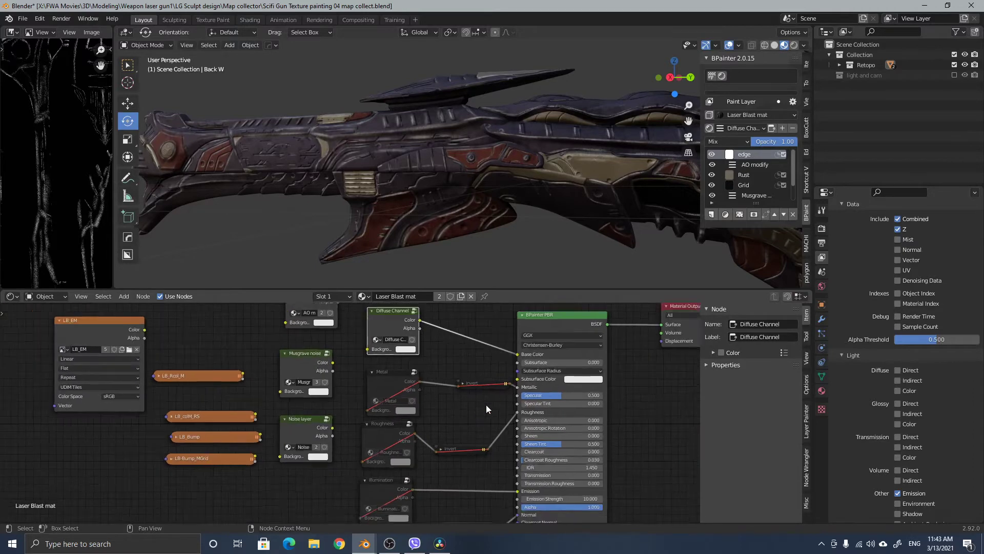
left_click(398, 365)
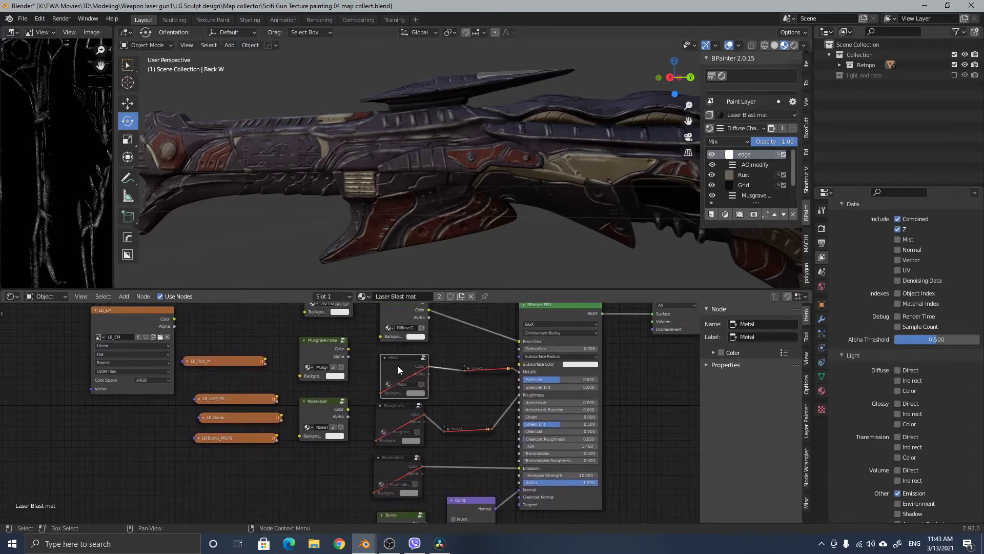
left_click(491, 368, "shift")
middle_click_drag(456, 387, 409, 434)
middle_click_drag(383, 380, 377, 447, "ctrl")
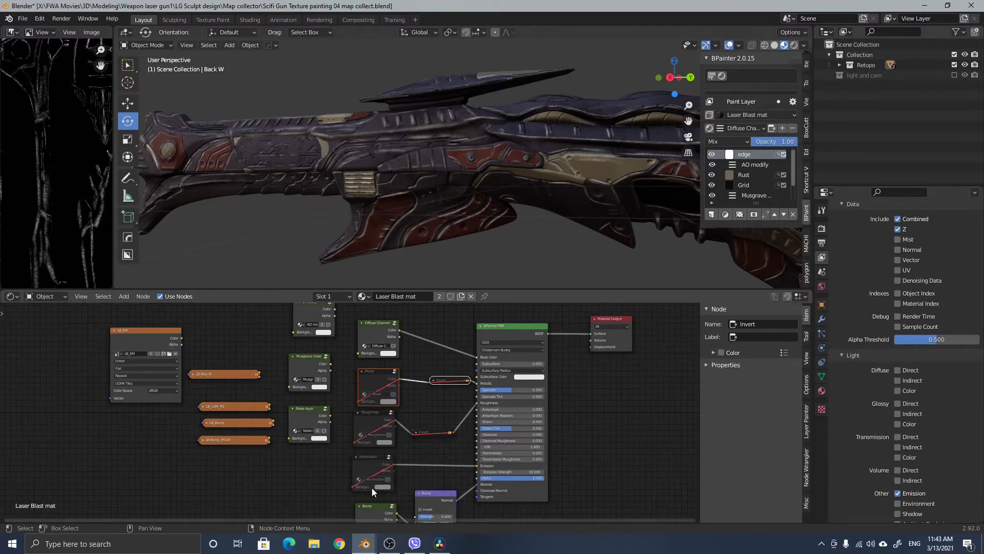
left_click_drag(339, 494, 416, 370)
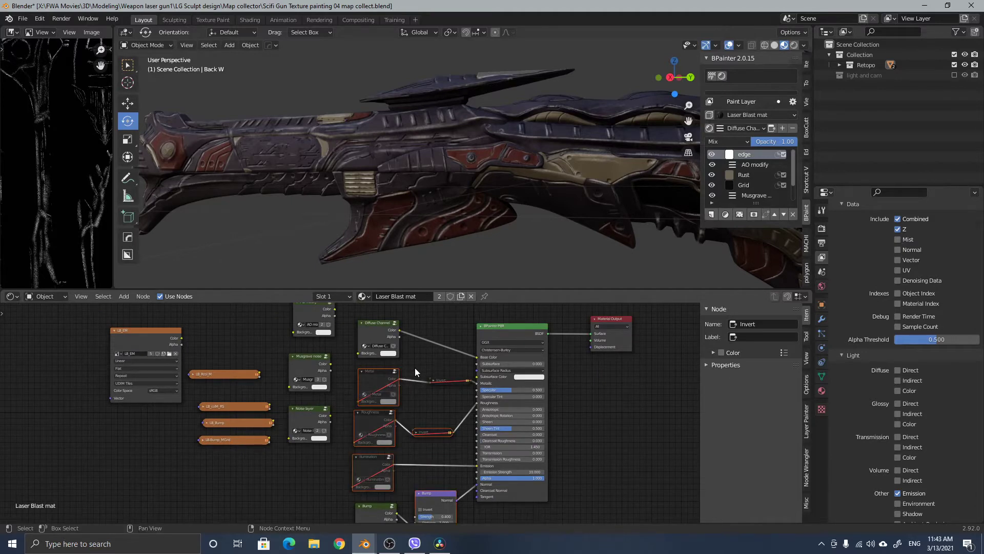
key("m")
left_click(445, 380)
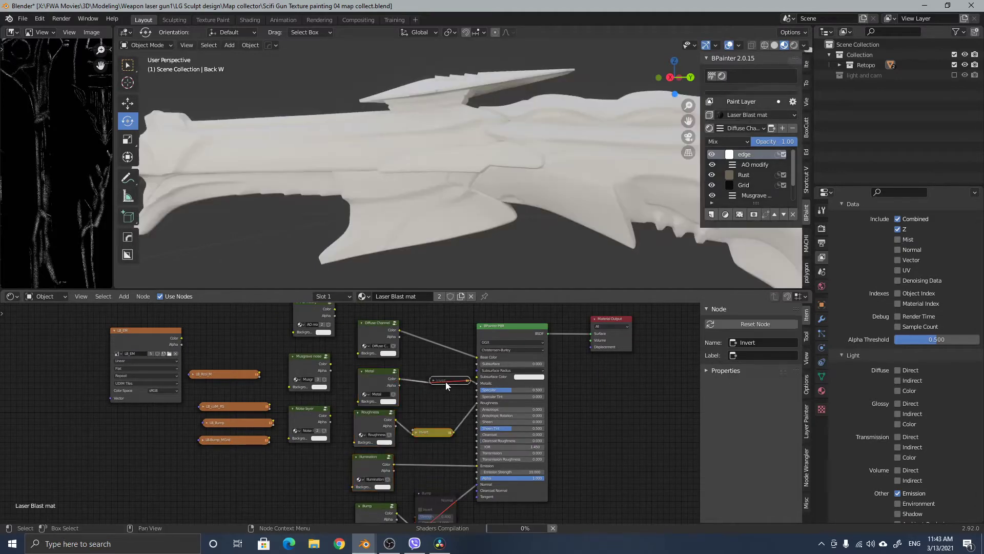
key("m")
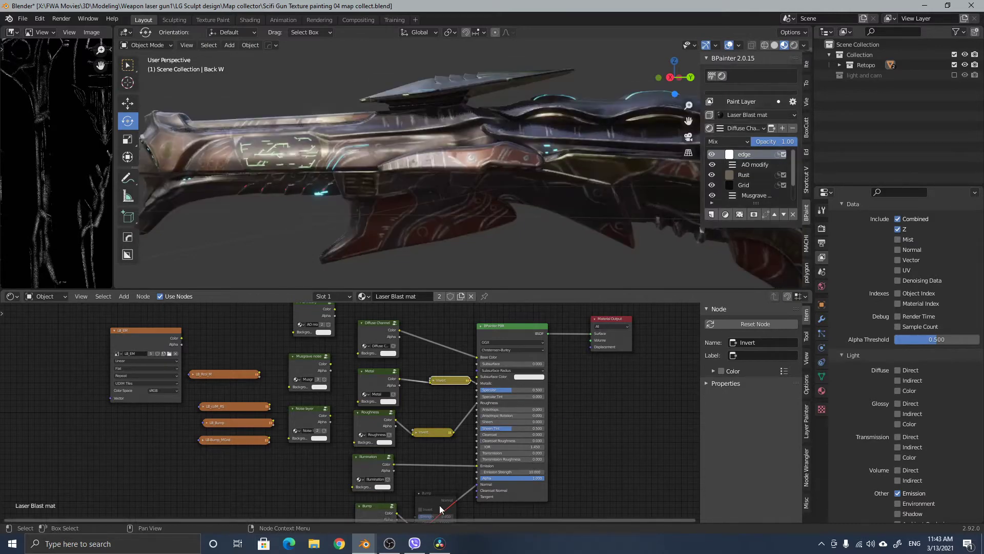
key("m")
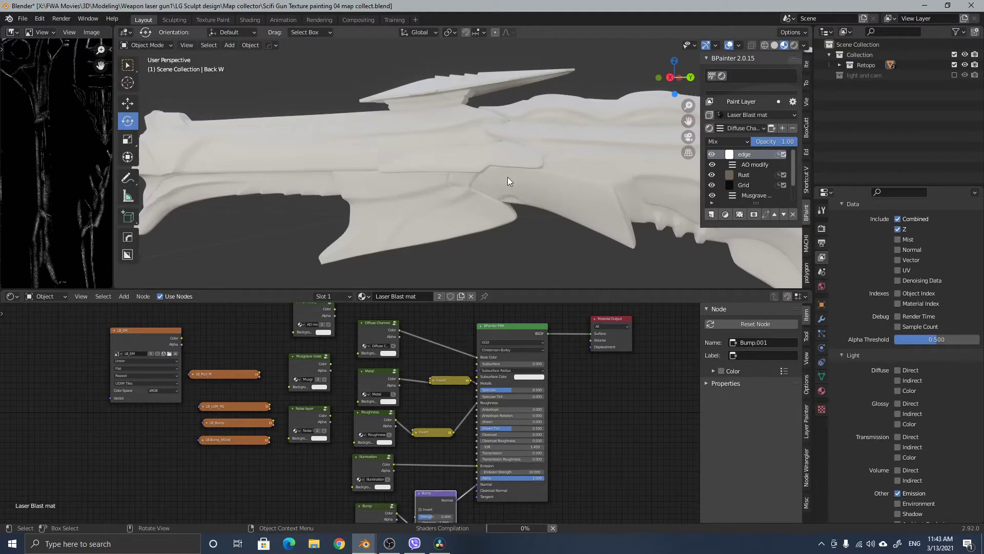
Switch to DaVinci Resolve to look at the rendered gun footage, and return to Blender.
mouse_move(494, 195)
middle_mouse_down()
mouse_move(472, 214)
mouse_move(501, 209)
mouse_move(515, 220)
mouse_move(493, 220)
mouse_move(521, 229)
mouse_move(460, 213)
mouse_move(534, 226)
mouse_move(480, 230)
mouse_move(494, 223)
mouse_move(487, 242)
mouse_move(373, 228)
mouse_move(475, 315)
middle_mouse_up()
left_click(440, 542)
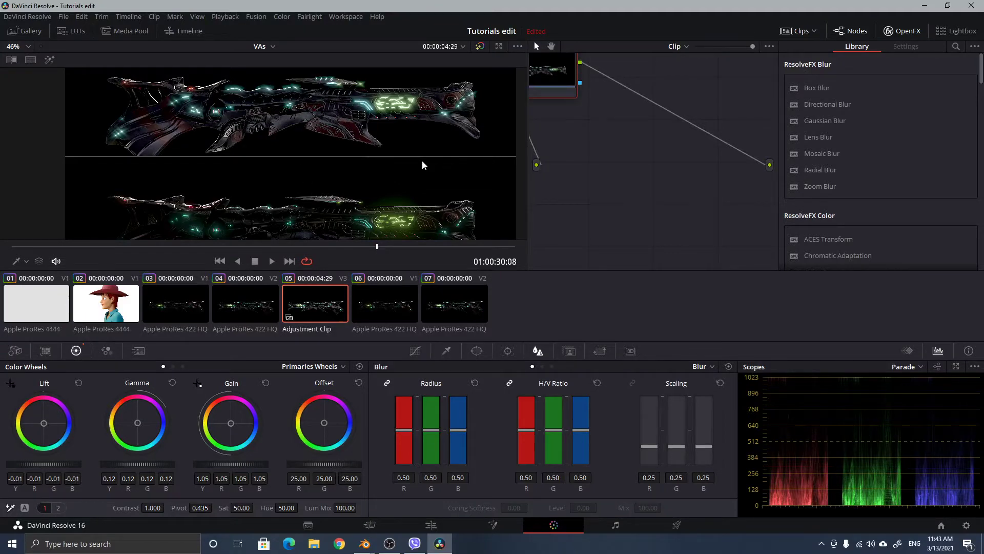
key("alt+Tab")
Enlarge the 3D viewport by shrinking the node editor and the image editor, and frame the textured gun.
middle_click_drag(461, 190, 526, 201)
left_click_drag(414, 290, 413, 485)
left_click_drag(113, 280, 54, 280)
scroll(570, 292, "down", 3)
middle_click_drag(570, 295, 592, 276)
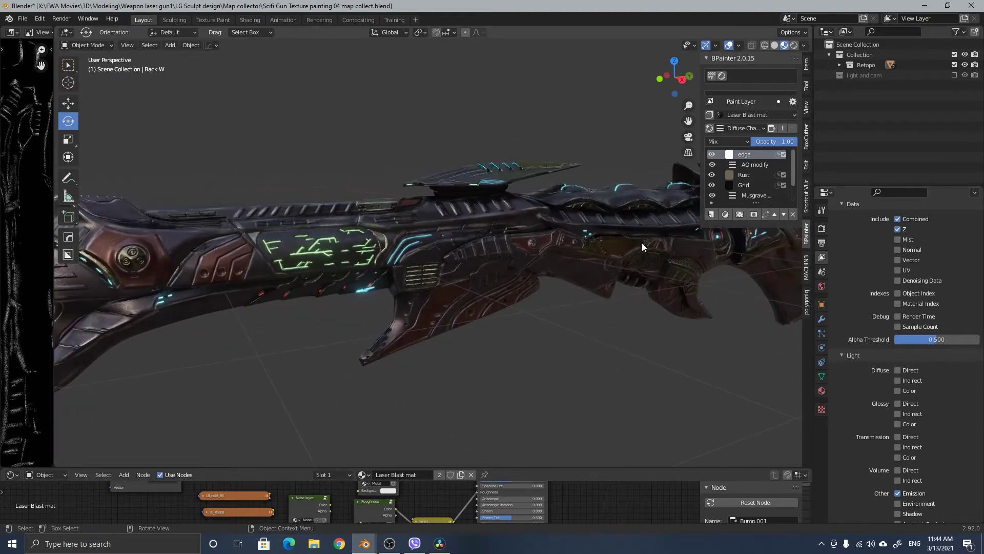
Change the lowest Color layer of the Diffuse Channel to a golden brown and view the gun's body.
left_click_drag(795, 168, 793, 183)
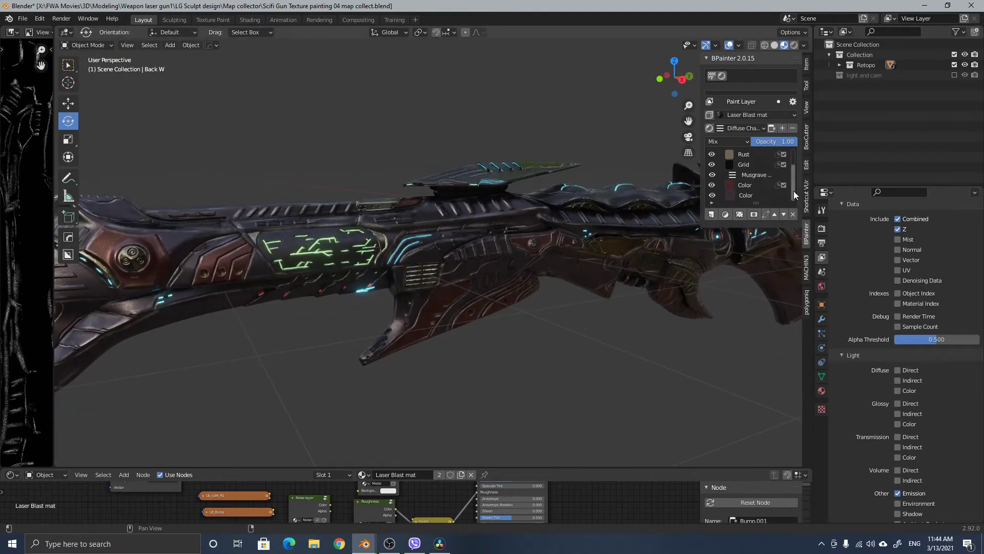
middle_click_drag(435, 265, 475, 275)
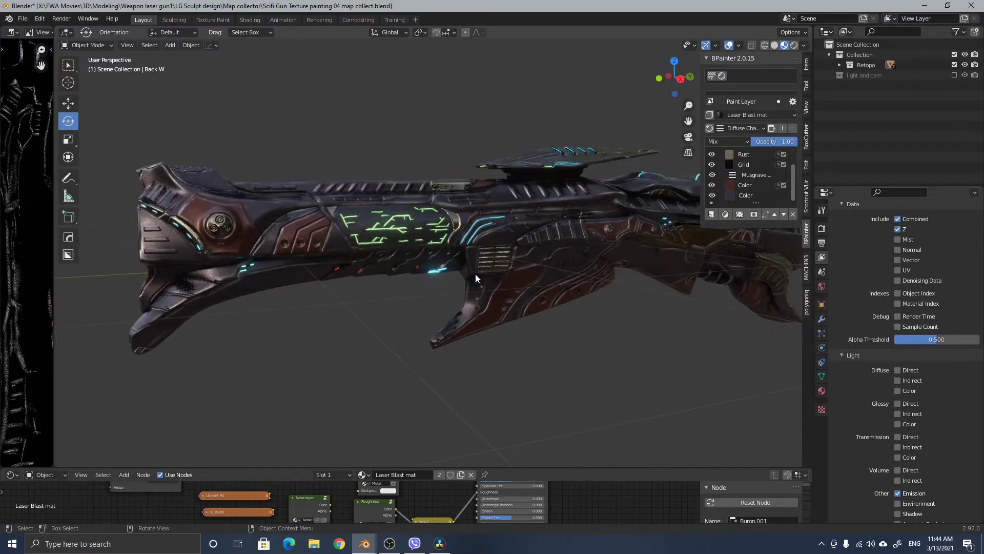
left_click(731, 196)
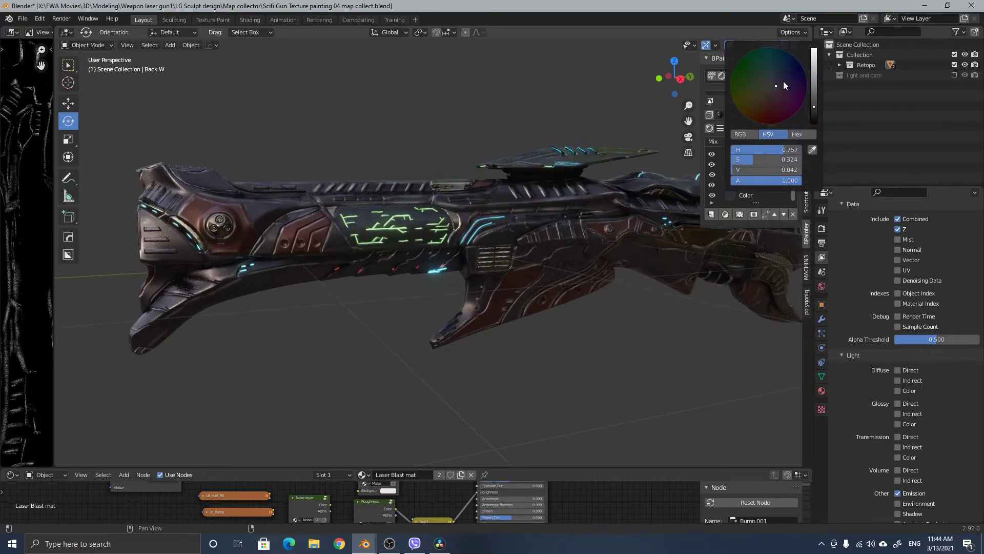
mouse_move(774, 87)
left_mouse_down()
mouse_move(766, 110)
mouse_move(746, 78)
mouse_move(763, 103)
mouse_move(814, 65)
mouse_move(814, 74)
left_mouse_up()
middle_click_drag(598, 224, 464, 281)
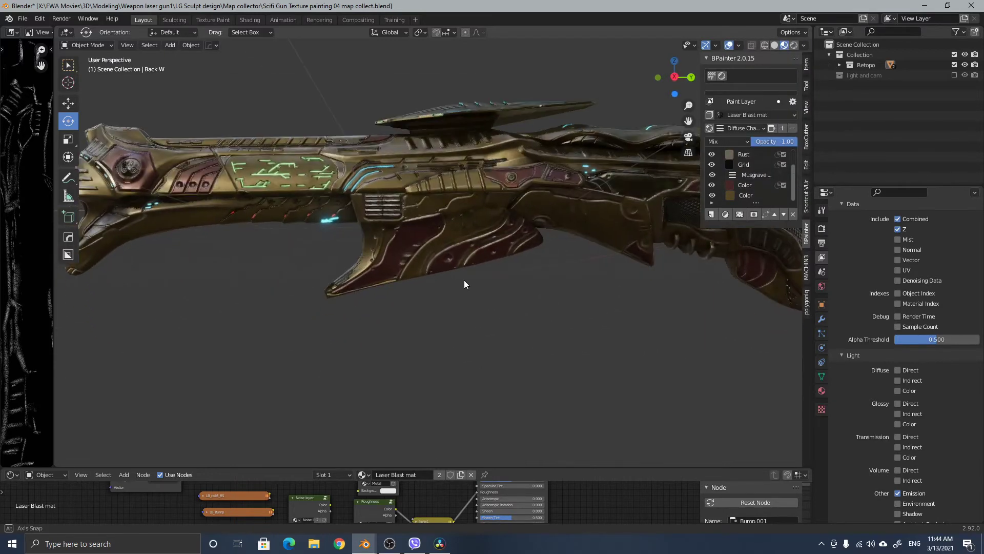
Try a purple on the masked Color layer above the base, with hue 0.826, saturation 0.498 and value 0.118.
left_click(746, 186)
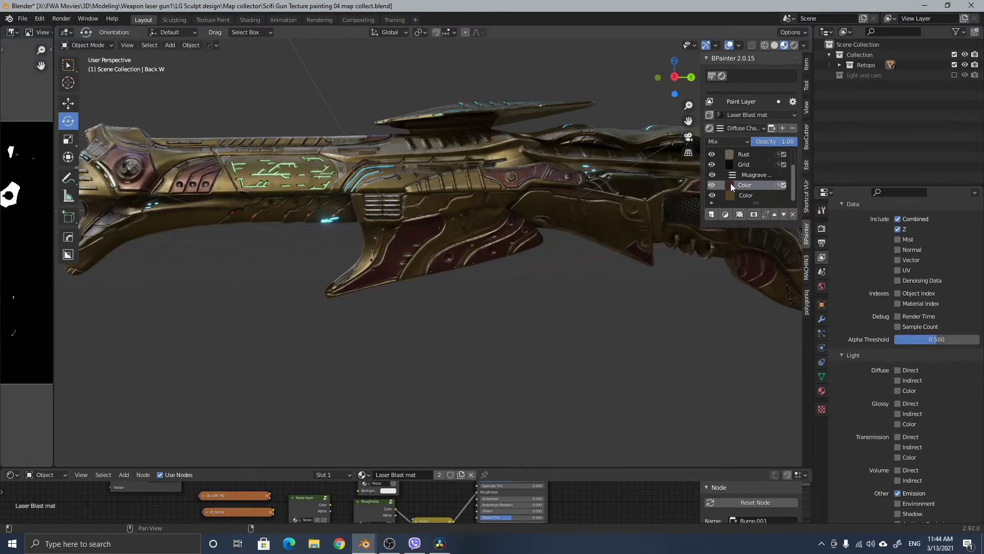
left_click(730, 185)
left_click_drag(768, 85, 767, 106)
left_click_drag(738, 159, 742, 159)
mouse_move(780, 110)
left_mouse_down()
mouse_move(748, 82)
mouse_move(778, 73)
left_mouse_up()
middle_click_drag(282, 290, 313, 309)
Shift the masked Color layer to a muted pinkish red and check the accents around the gun.
left_click(730, 186)
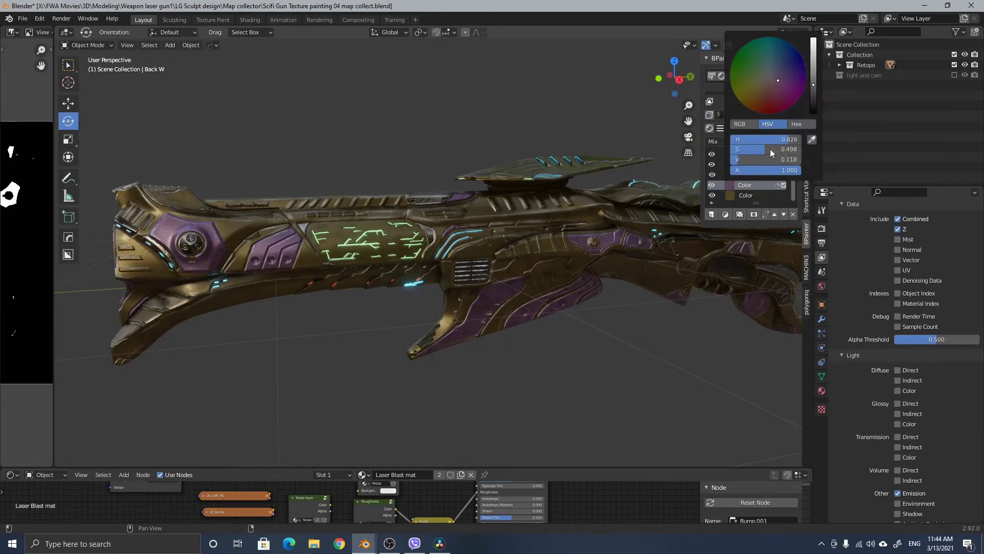
mouse_move(766, 82)
left_mouse_down()
mouse_move(771, 97)
mouse_move(771, 89)
left_mouse_up()
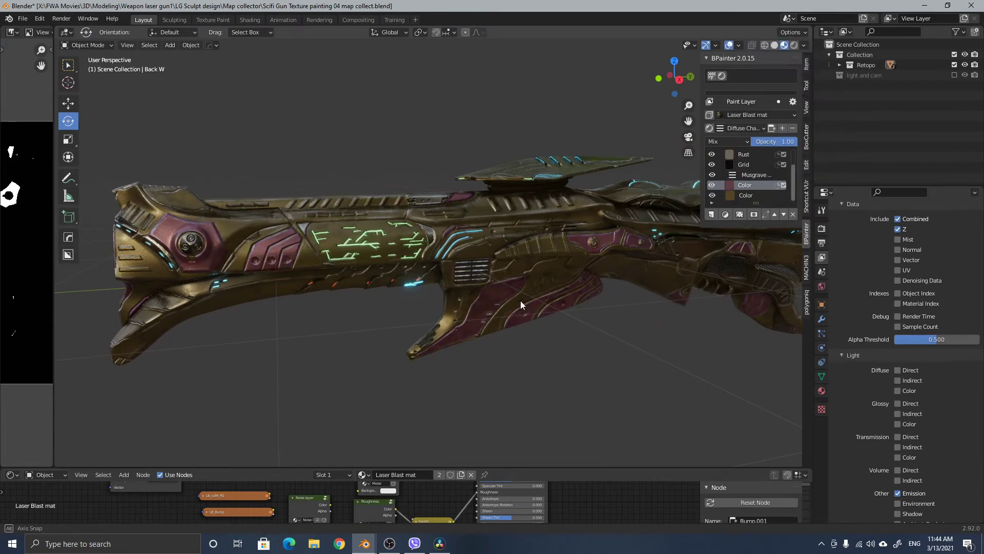
middle_click_drag(523, 303, 514, 303)
middle_click_drag(500, 263, 580, 321)
scroll(463, 302, "up", 5)
scroll(461, 308, "down", 5)
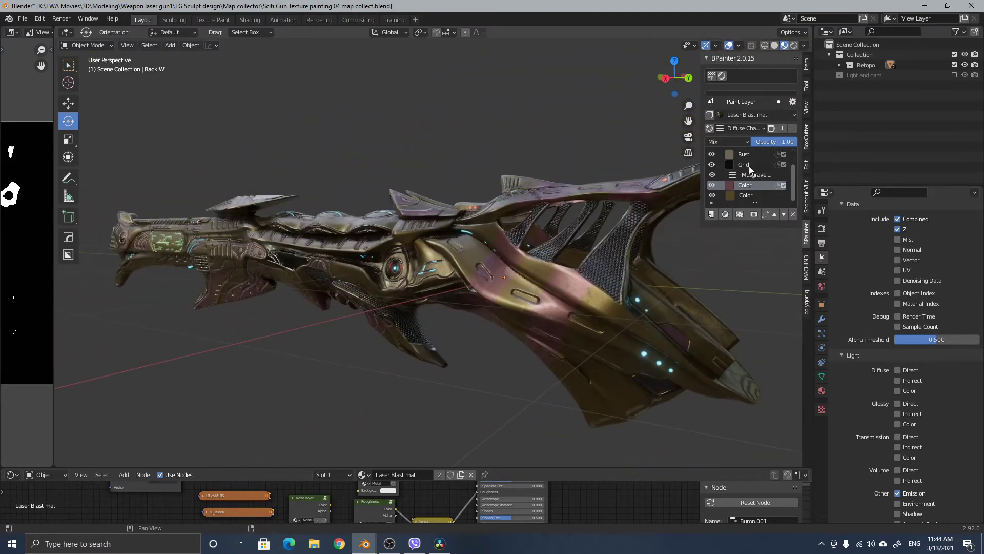
Enlarge the node editor to show more of the material's channel nodes, after viewing the recolored gun from the side.
middle_click_drag(370, 275, 534, 353)
scroll(535, 349, "up", 3)
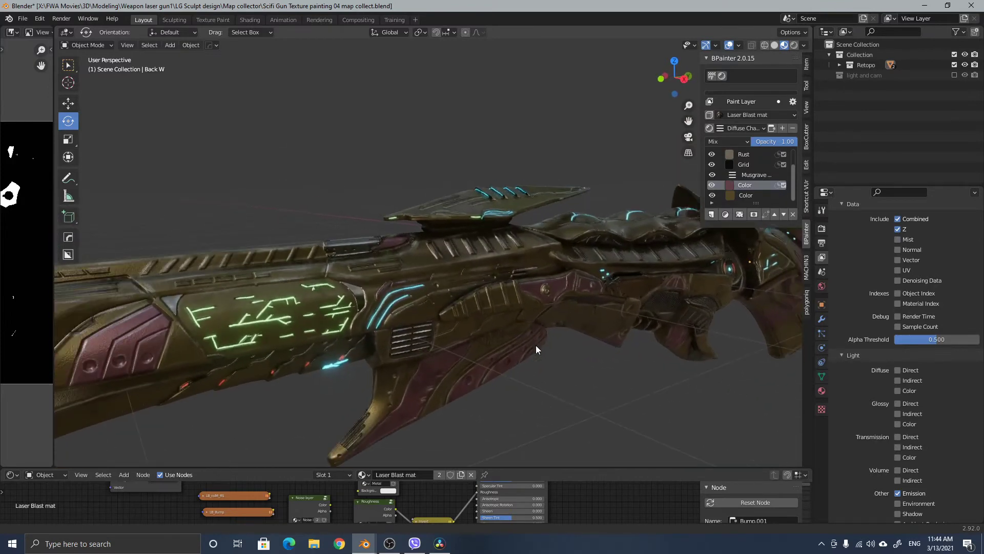
middle_click_drag(535, 323, 486, 320)
left_click_drag(446, 466, 449, 383)
middle_click_drag(450, 459, 340, 512)
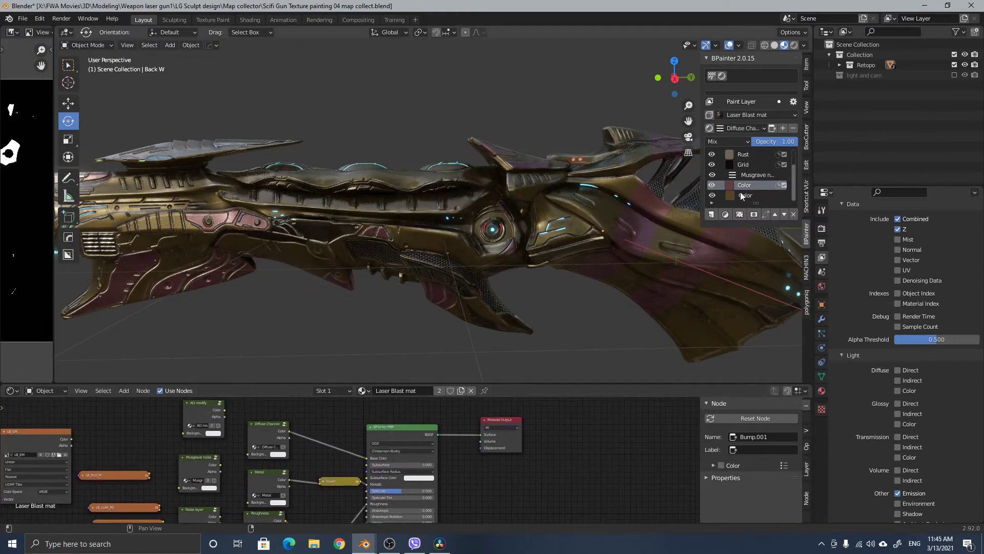
Try a muted brown on the Grid layer of the Diffuse Channel, with hue 0.179, saturation 0.404 and value 0.136.
left_click(729, 164)
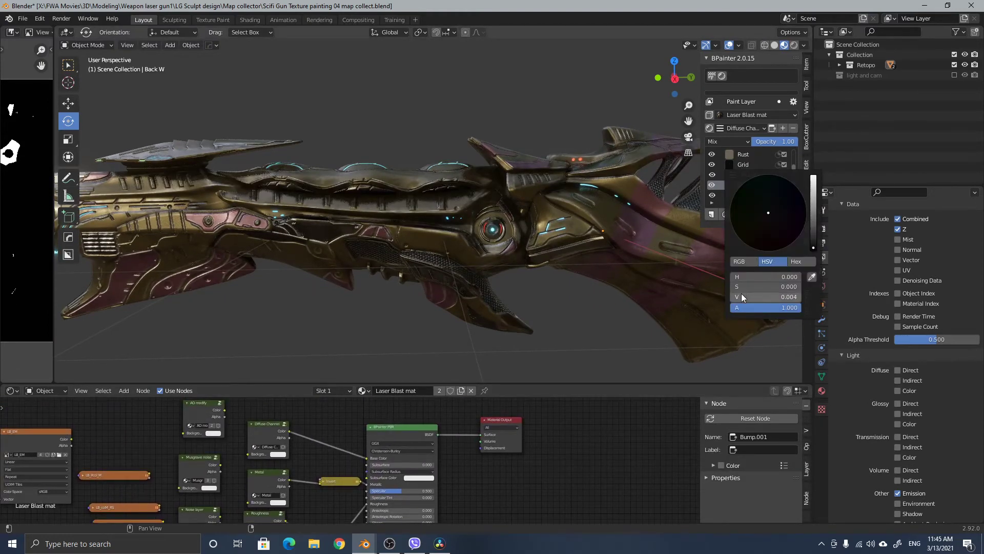
left_click_drag(740, 285, 761, 286)
left_click_drag(809, 225, 813, 221)
left_click_drag(755, 286, 767, 287)
left_click_drag(813, 221, 813, 249)
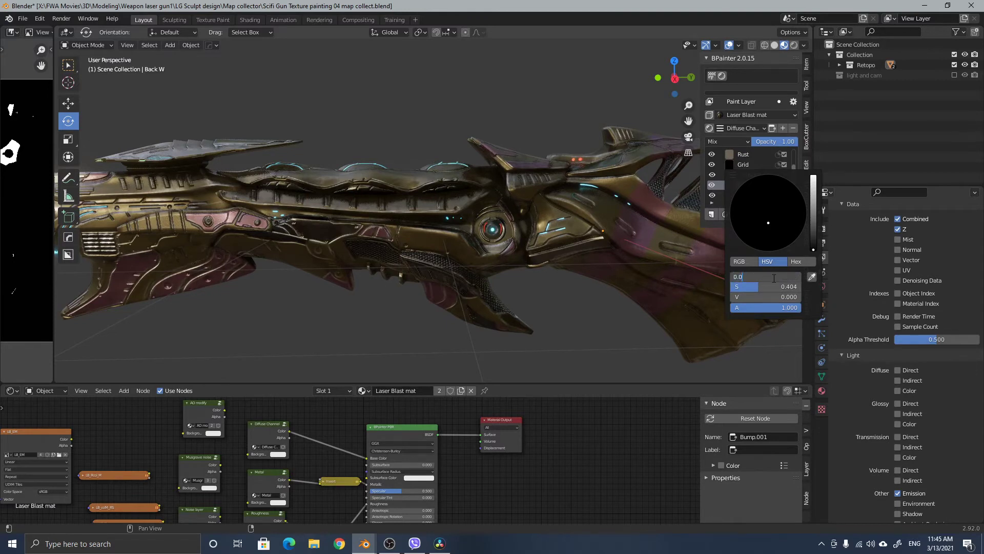
key("Return")
left_click_drag(743, 297, 758, 297)
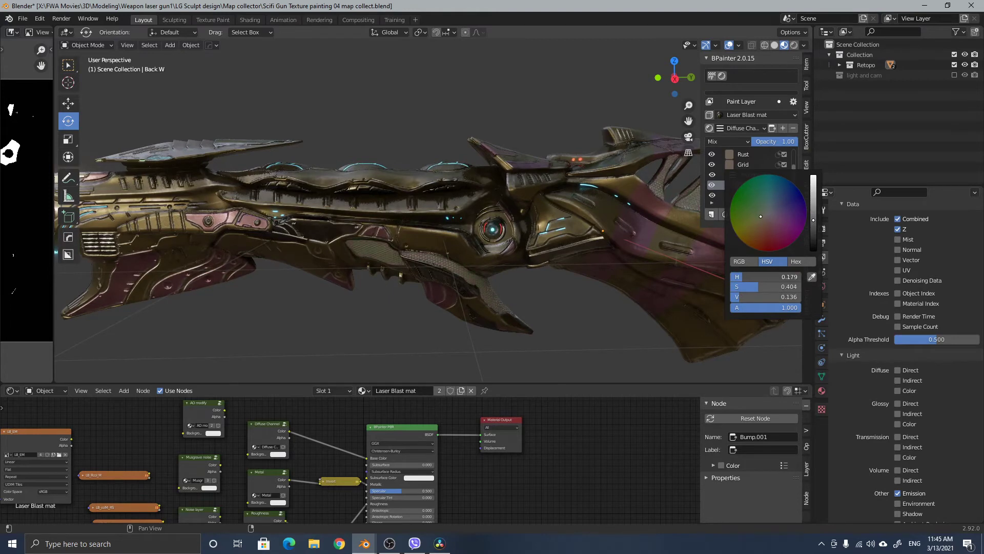
middle_click_drag(432, 254, 495, 269)
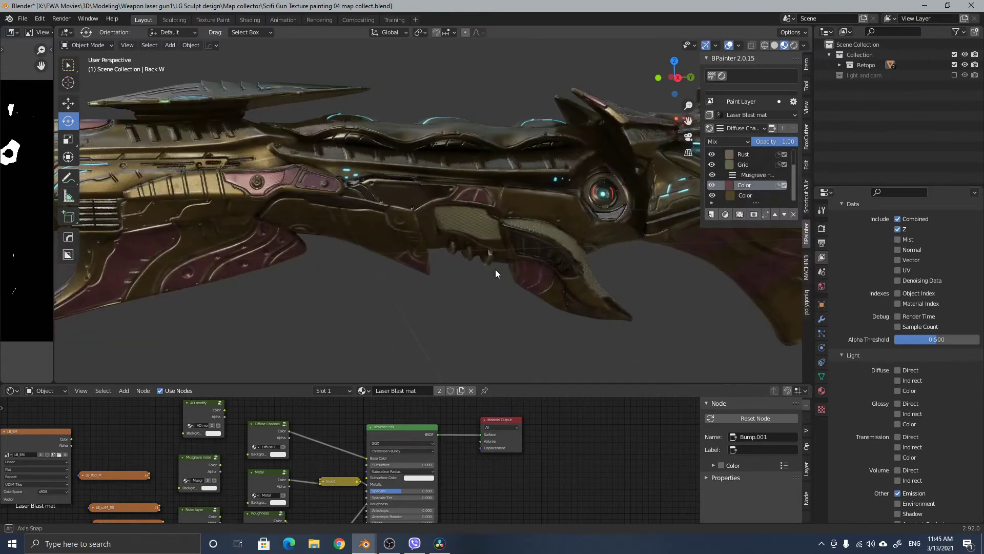
Try a deep red on the Grid layer, with hue 0.019, saturation 0.921 and value 0.136, and view the mesh areas.
left_click(728, 164)
left_click_drag(761, 218, 760, 240)
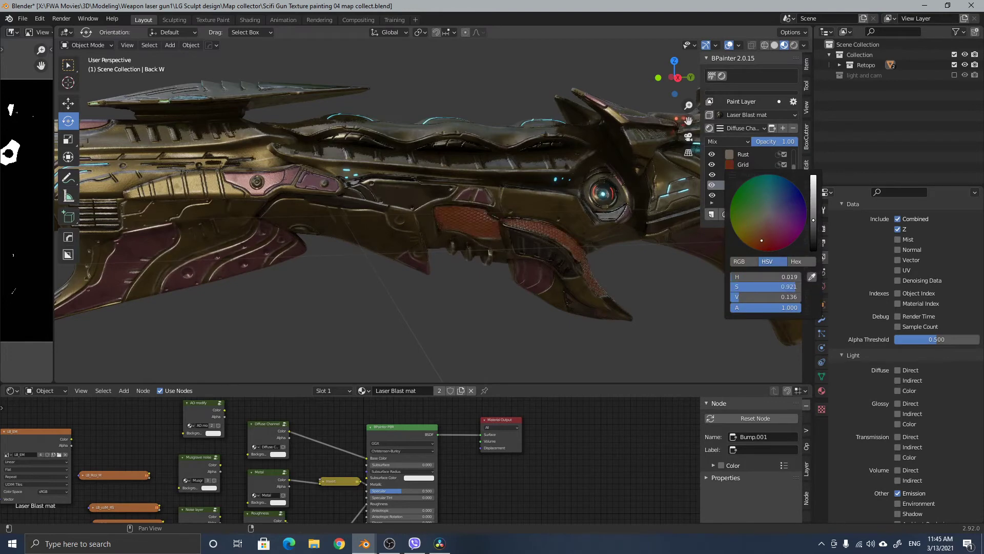
middle_click_drag(512, 303, 595, 244)
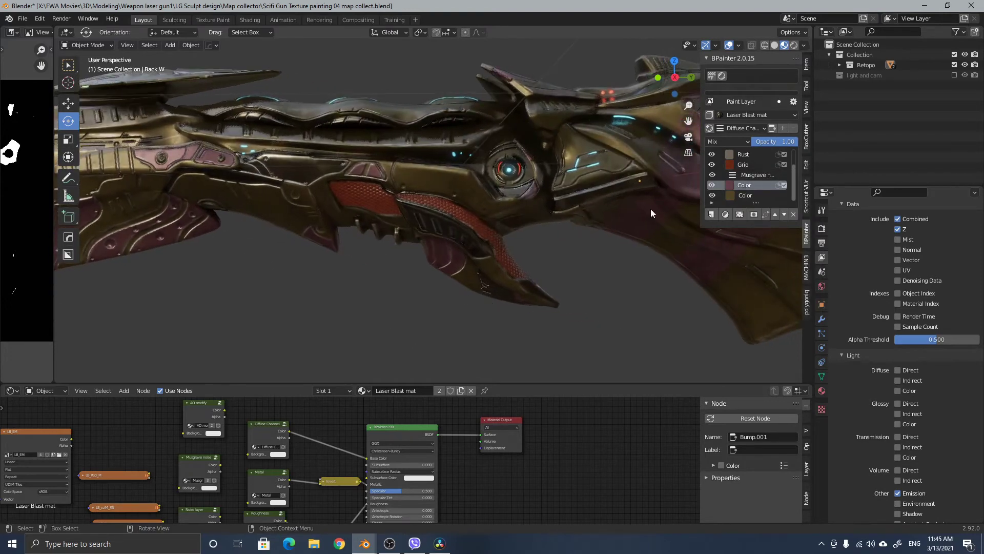
left_click(744, 165)
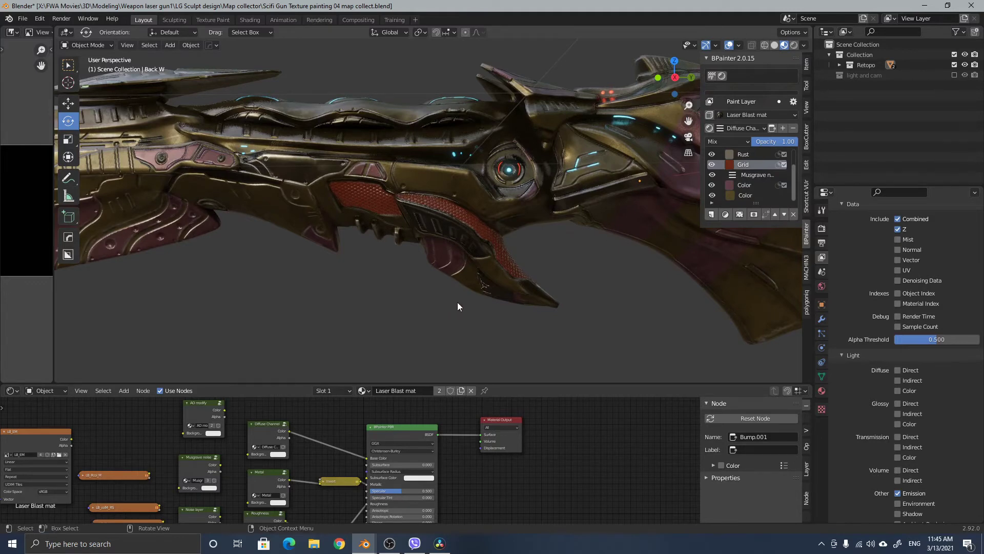
middle_click_drag(459, 306, 466, 299, "ctrl")
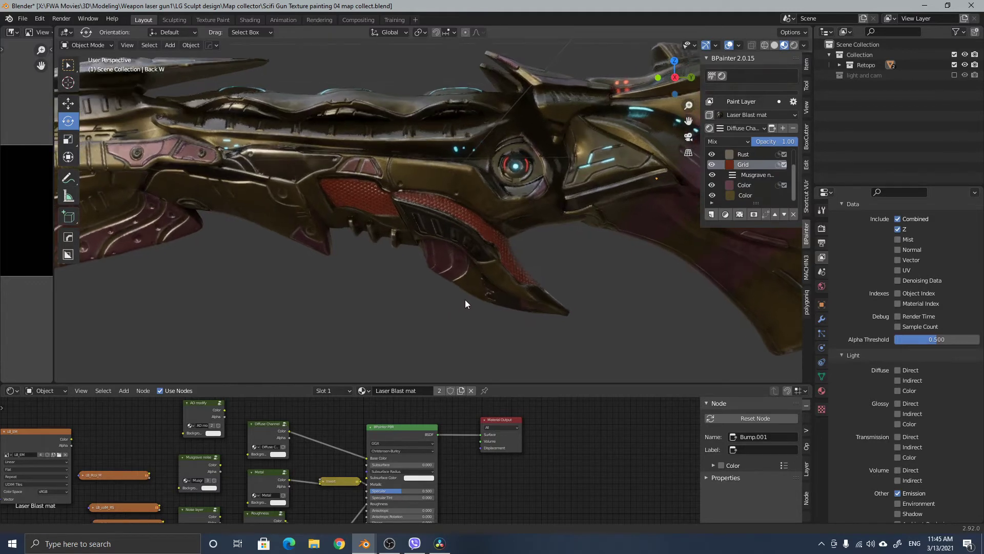
Recolor the Grid layer to black and view the gun from its front upper side.
left_click(730, 165)
left_click_drag(761, 242, 788, 199)
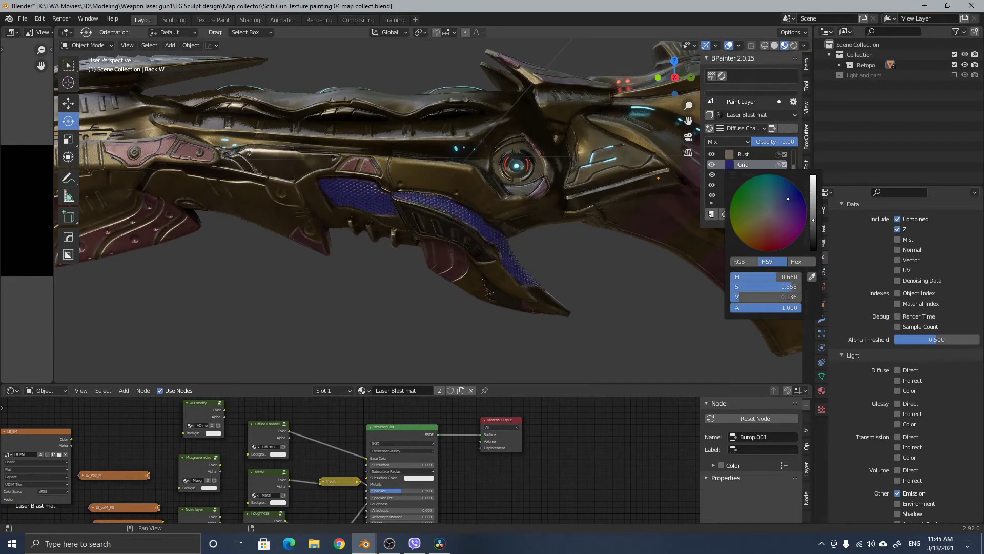
left_click(731, 164)
mouse_move(789, 200)
left_mouse_down()
mouse_move(801, 221)
mouse_move(768, 248)
mouse_move(742, 239)
mouse_move(769, 212)
left_mouse_up()
left_click_drag(793, 297, 786, 296)
middle_click_drag(488, 304, 636, 287)
Select the Rust layer of the Diffuse Channel and inspect the gun's surface from close up and from the muzzle end.
left_click(740, 155)
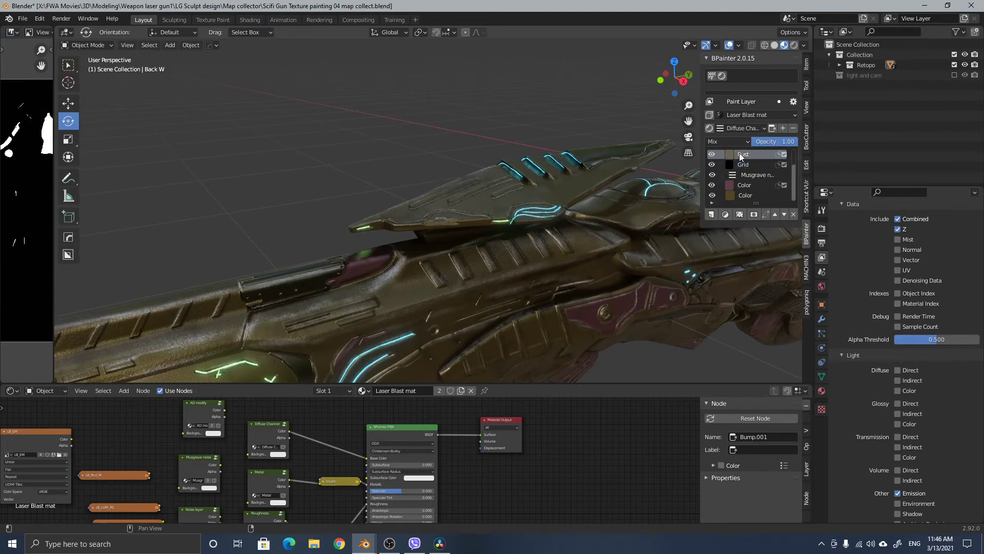
scroll(433, 216, "down", 2)
middle_click_drag(494, 239, 527, 217)
scroll(498, 248, "up", 2)
middle_click_drag(497, 247, 530, 303)
middle_click_drag(433, 246, 555, 300)
middle_click_drag(605, 318, 626, 302)
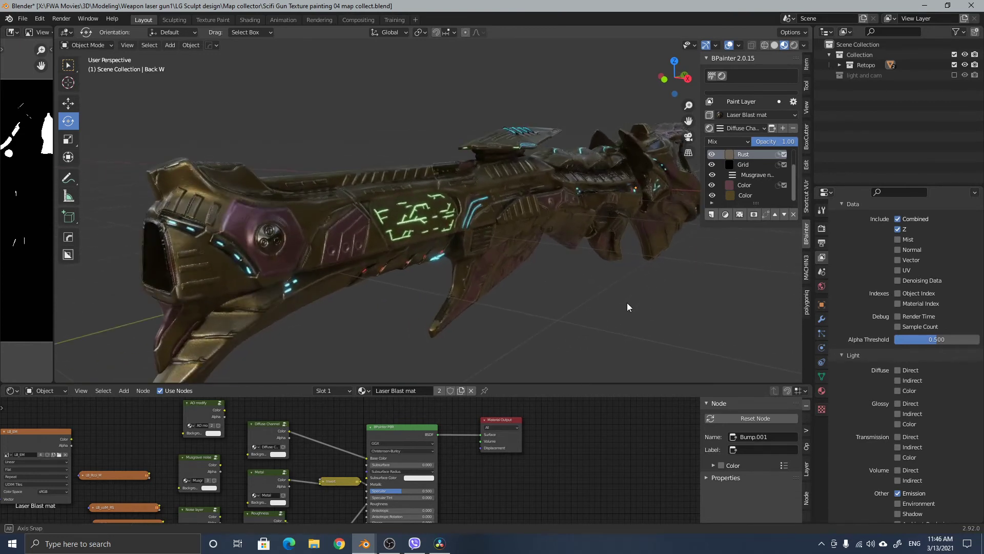
Examine the recolored gun from the muzzle end and along its side.
middle_click_drag(510, 283, 539, 282)
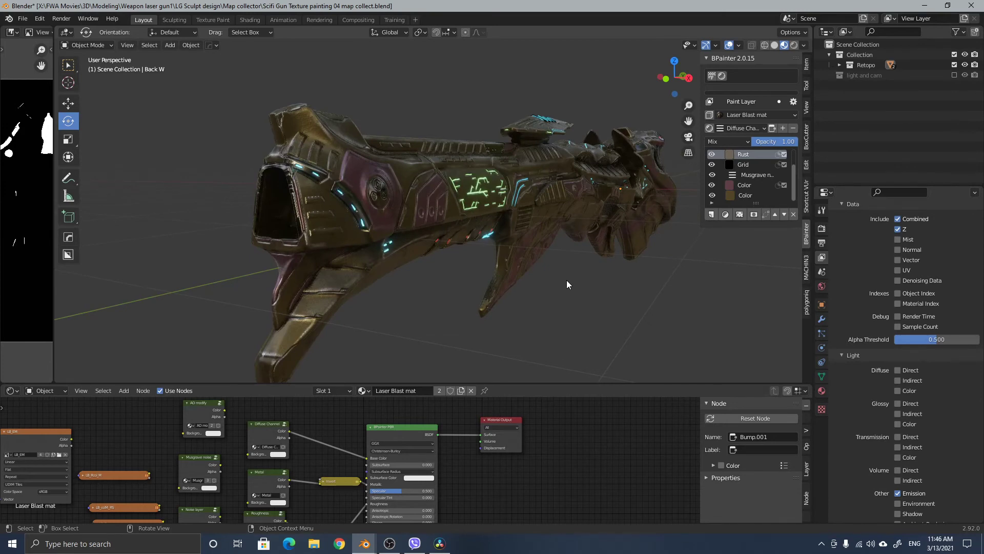
middle_click_drag(567, 280, 572, 281)
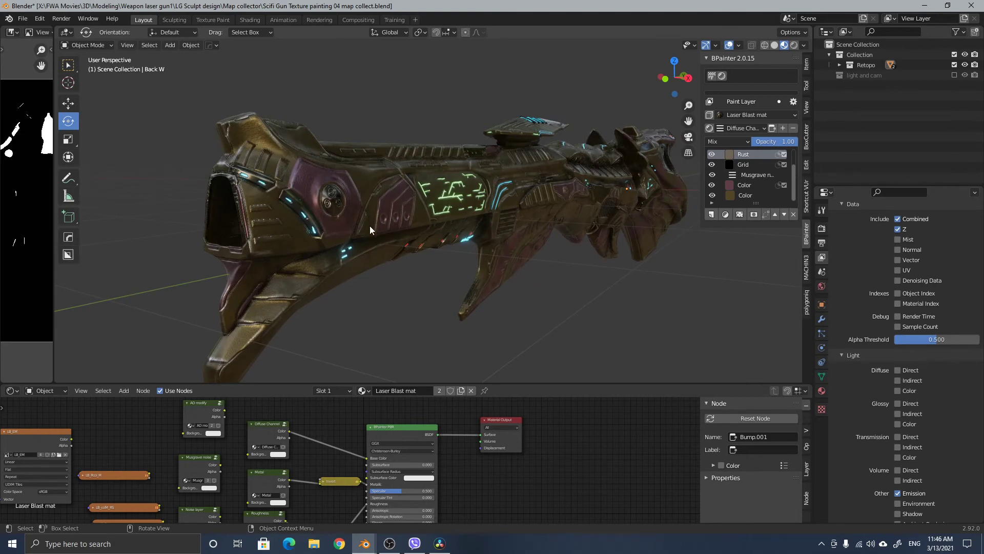
middle_click_drag(368, 227, 537, 281)
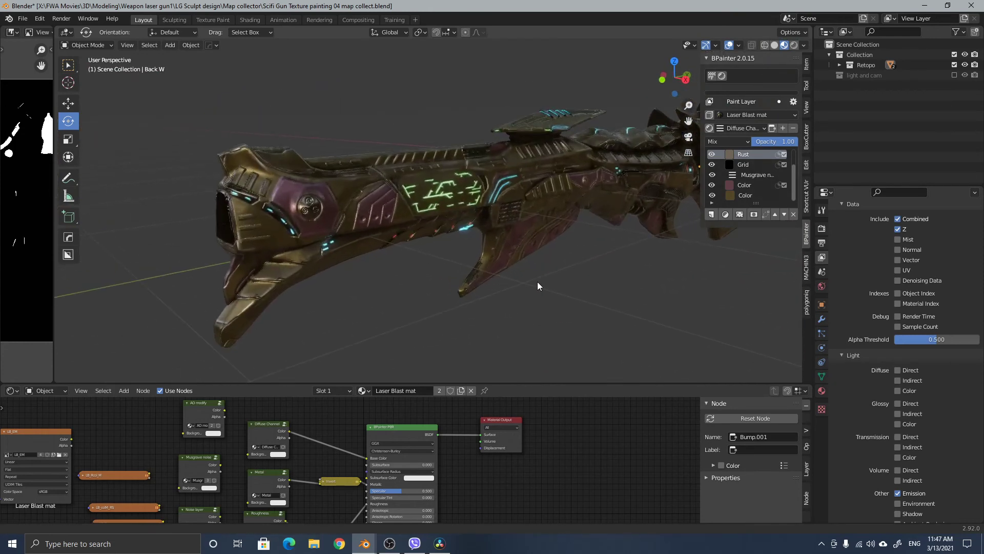
middle_click_drag(609, 286, 561, 316)
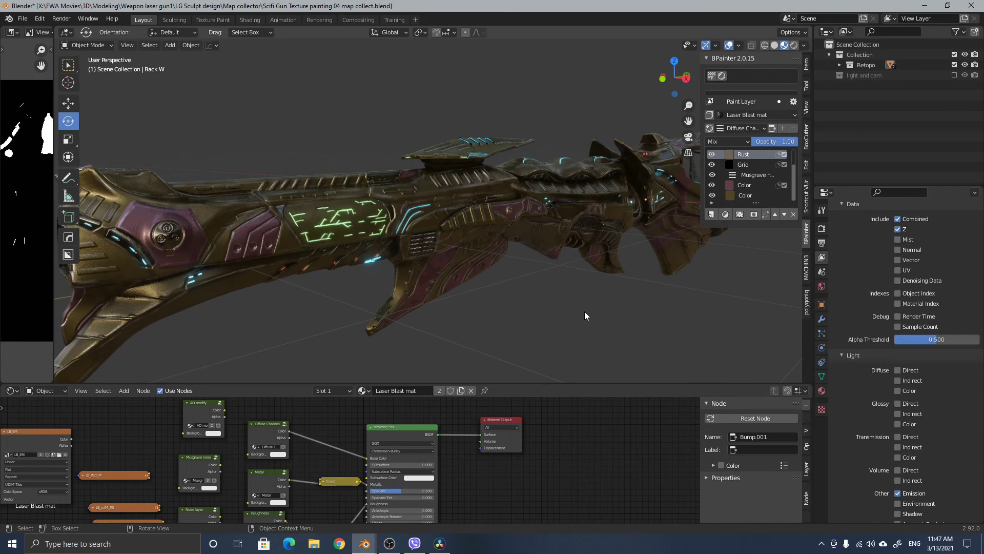
middle_click_drag(509, 330, 645, 316)
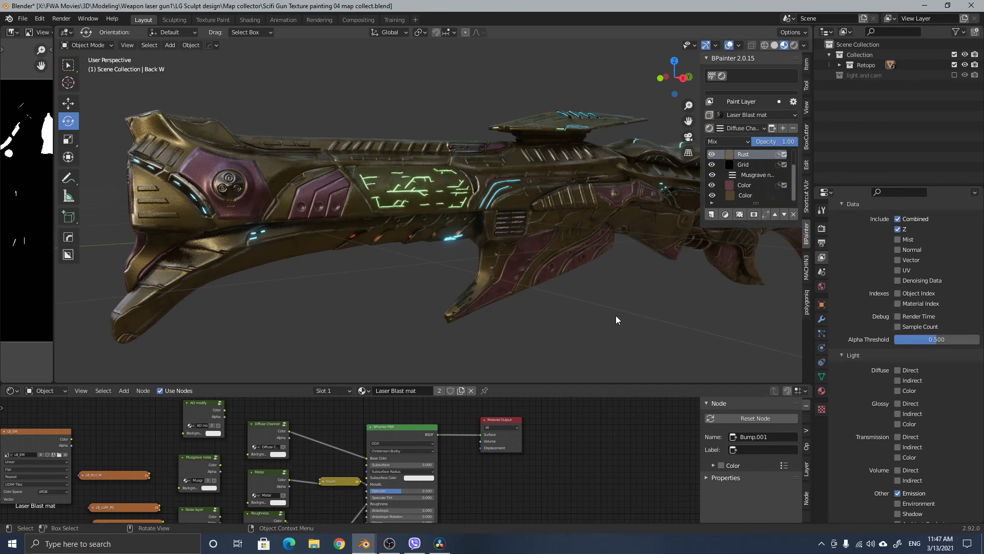
mouse_move(615, 323)
middle_mouse_down()
mouse_move(413, 271)
mouse_move(586, 308)
mouse_move(578, 295)
mouse_move(613, 312)
middle_mouse_up()
scroll(647, 316, "up", 5)
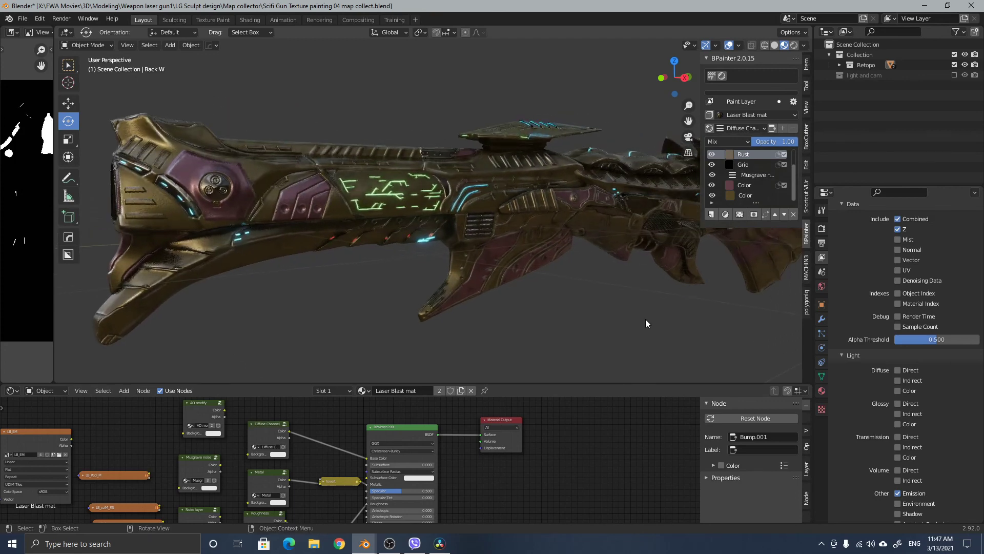